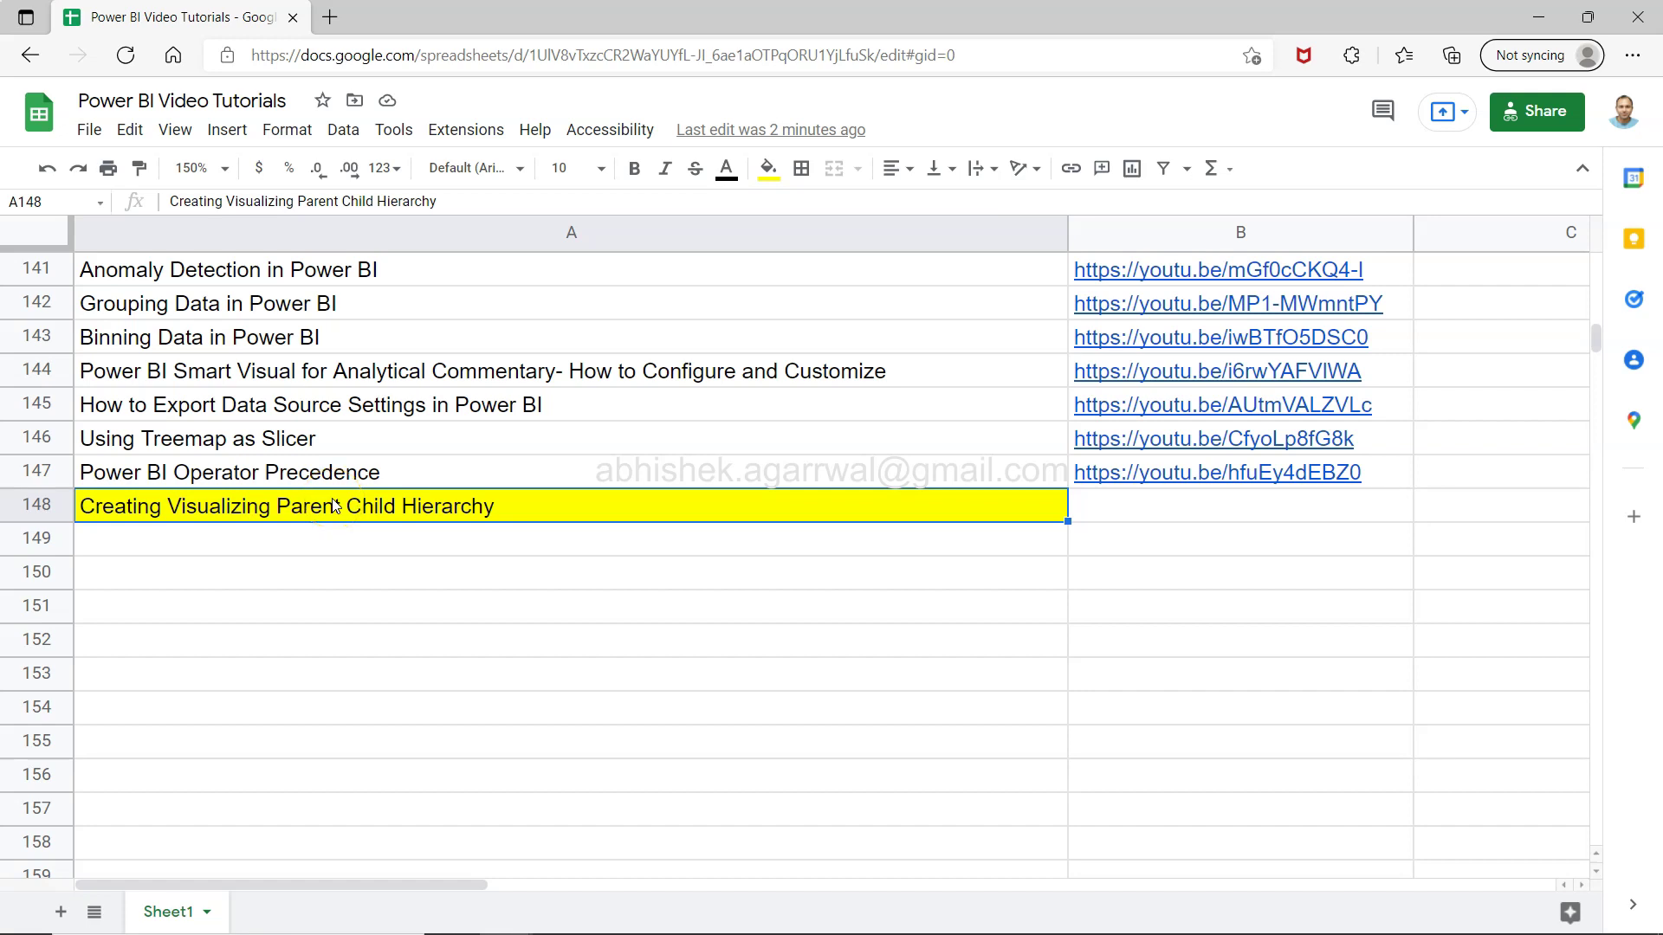
Leave the Google Sheets tutorial list and switch to the 'Employee and manager' Excel workbook
{"action": "left_click", "coordinate": [339, 508]}
{"action": "left_click", "coordinate": [257, 513]}
{"action": "left_click", "coordinate": [355, 519]}
{"action": "left_click", "coordinate": [436, 516]}
{"action": "left_click", "coordinate": [271, 502]}
{"action": "left_click", "coordinate": [508, 518]}
{"action": "left_click", "coordinate": [767, 54]}
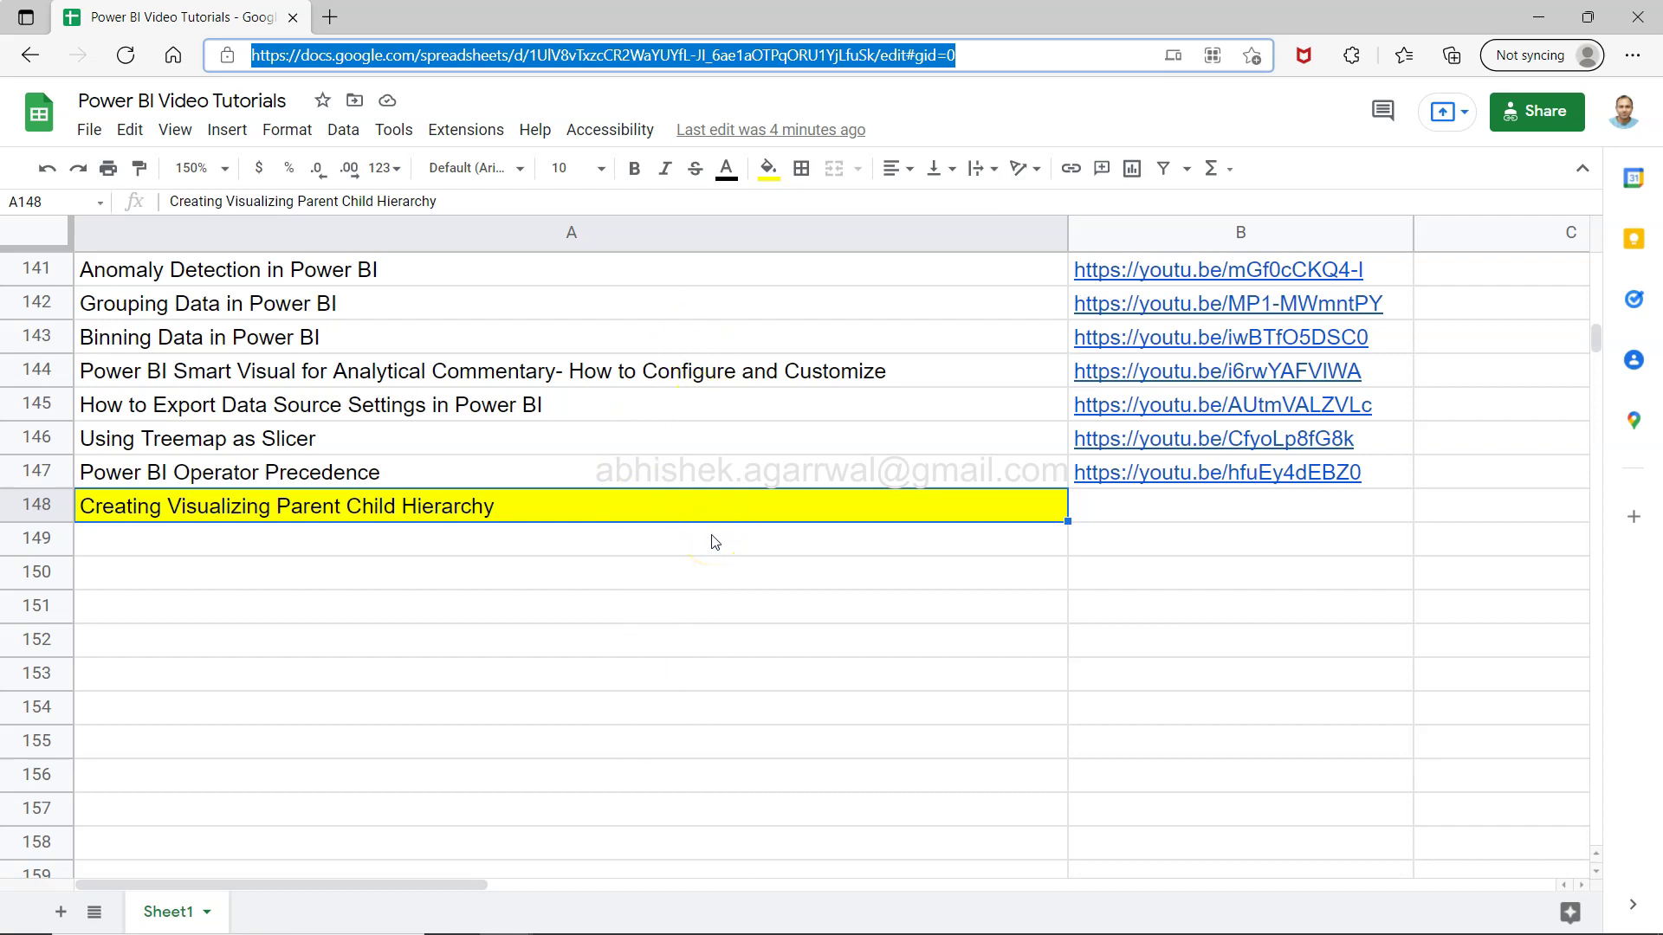
{"action": "key", "text": "alt+Tab"}
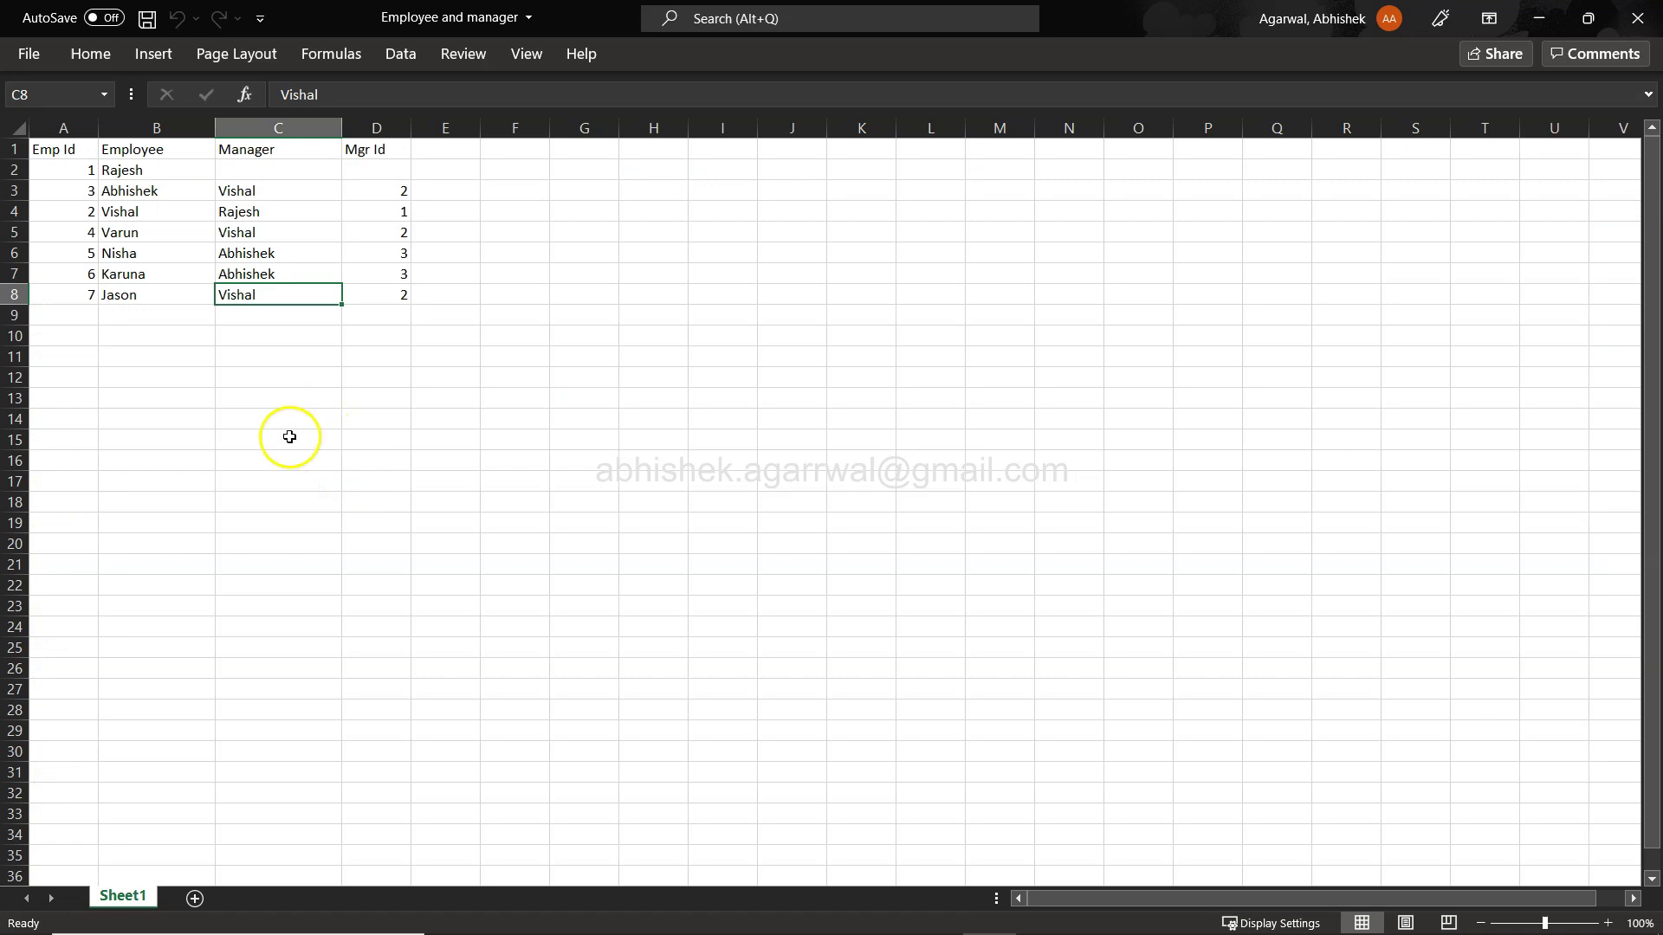
{"action": "left_click", "coordinate": [65, 152]}
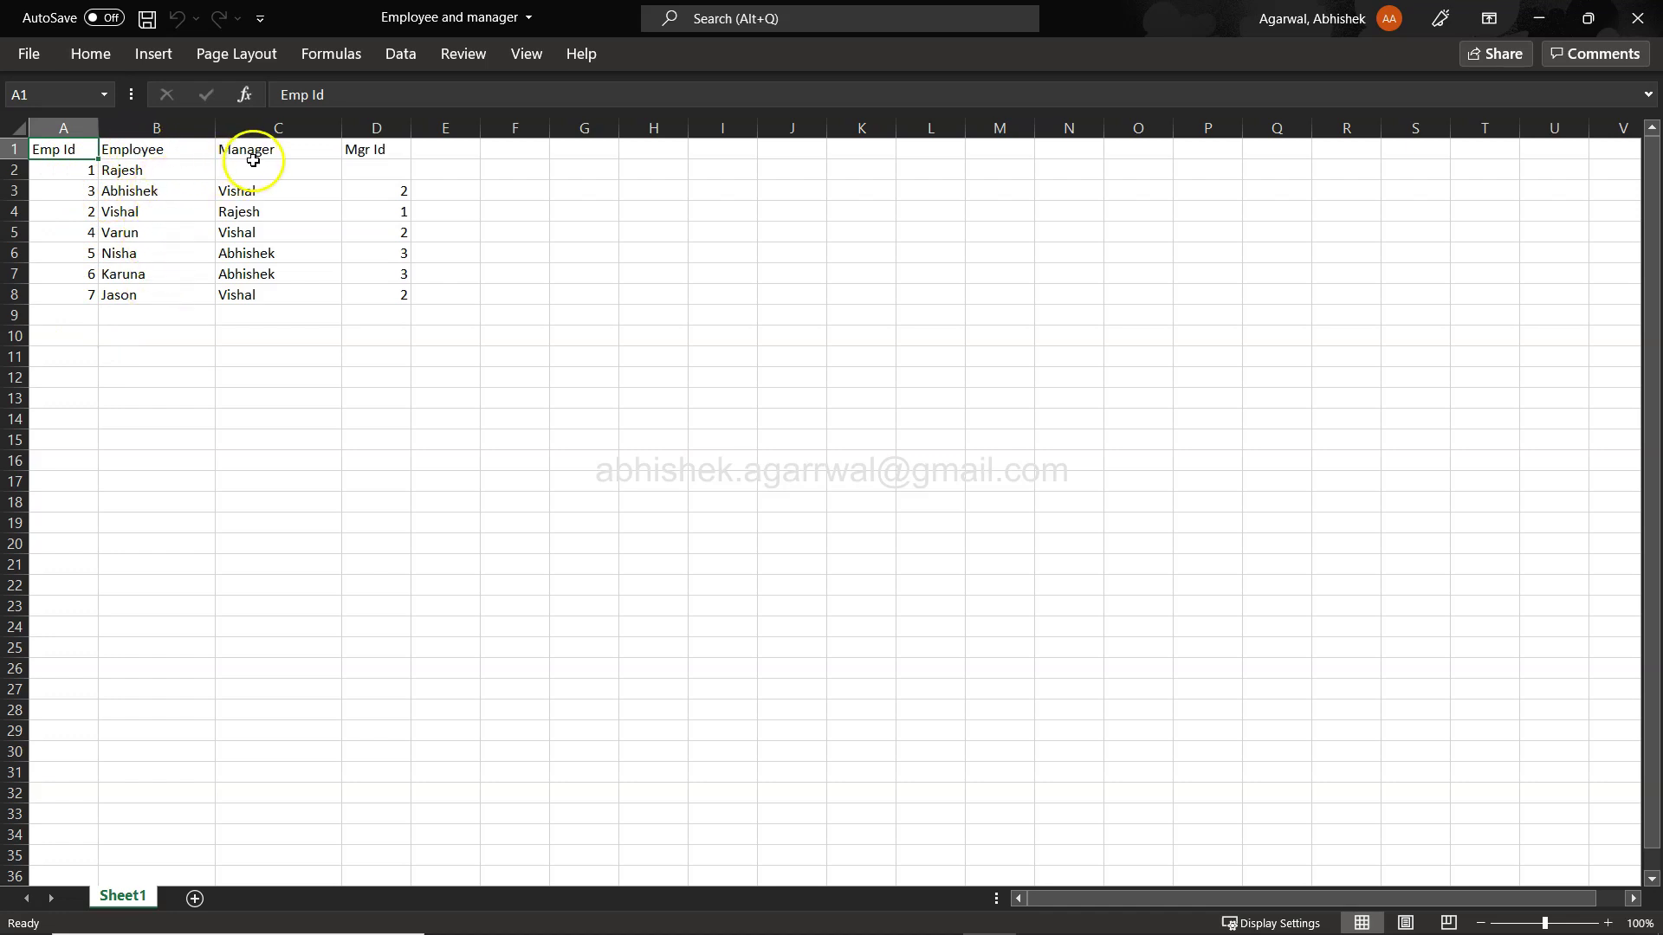
{"action": "left_click", "coordinate": [178, 167]}
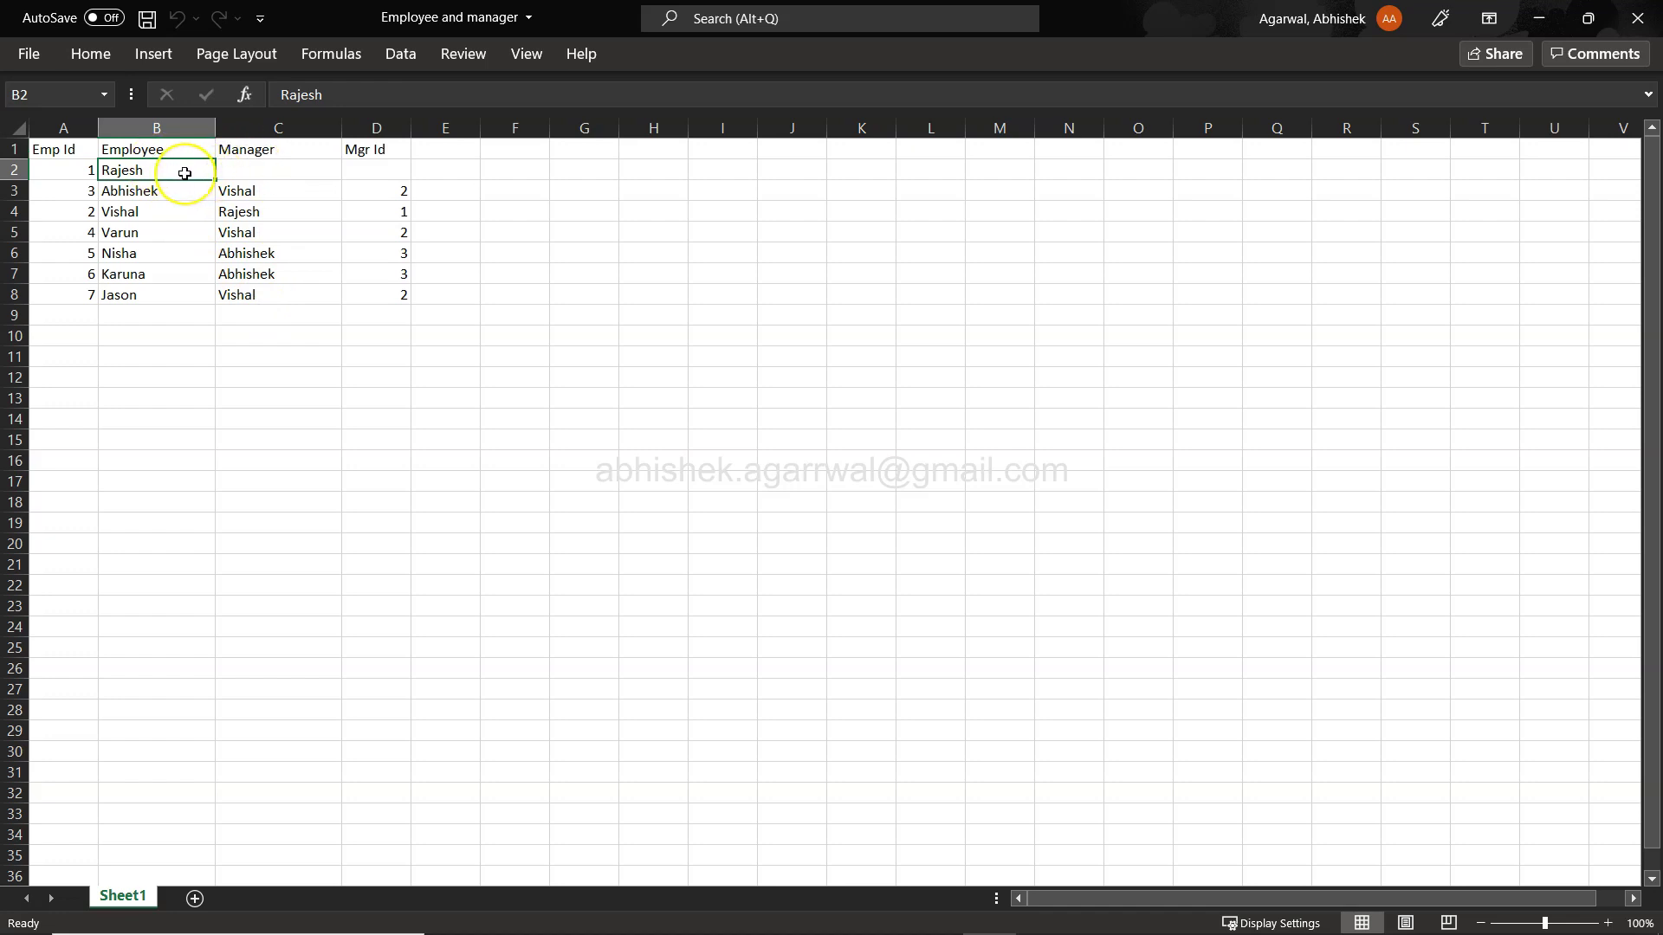
{"action": "left_click", "coordinate": [253, 169]}
{"action": "left_click", "coordinate": [156, 170]}
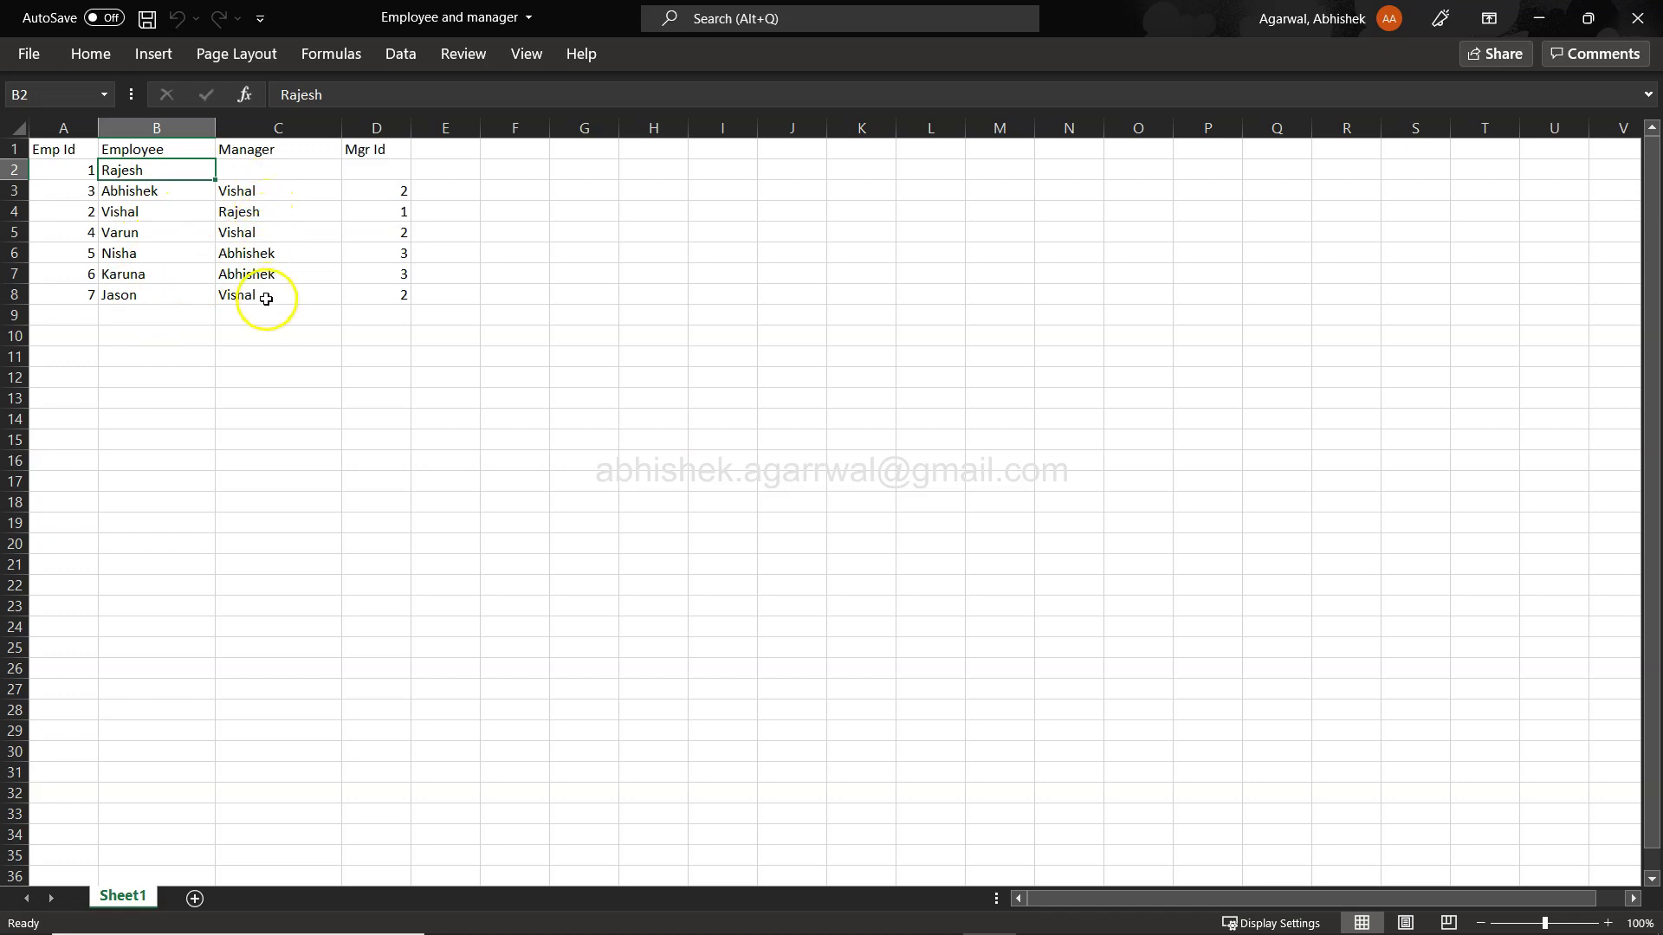
{"action": "left_click", "coordinate": [164, 192]}
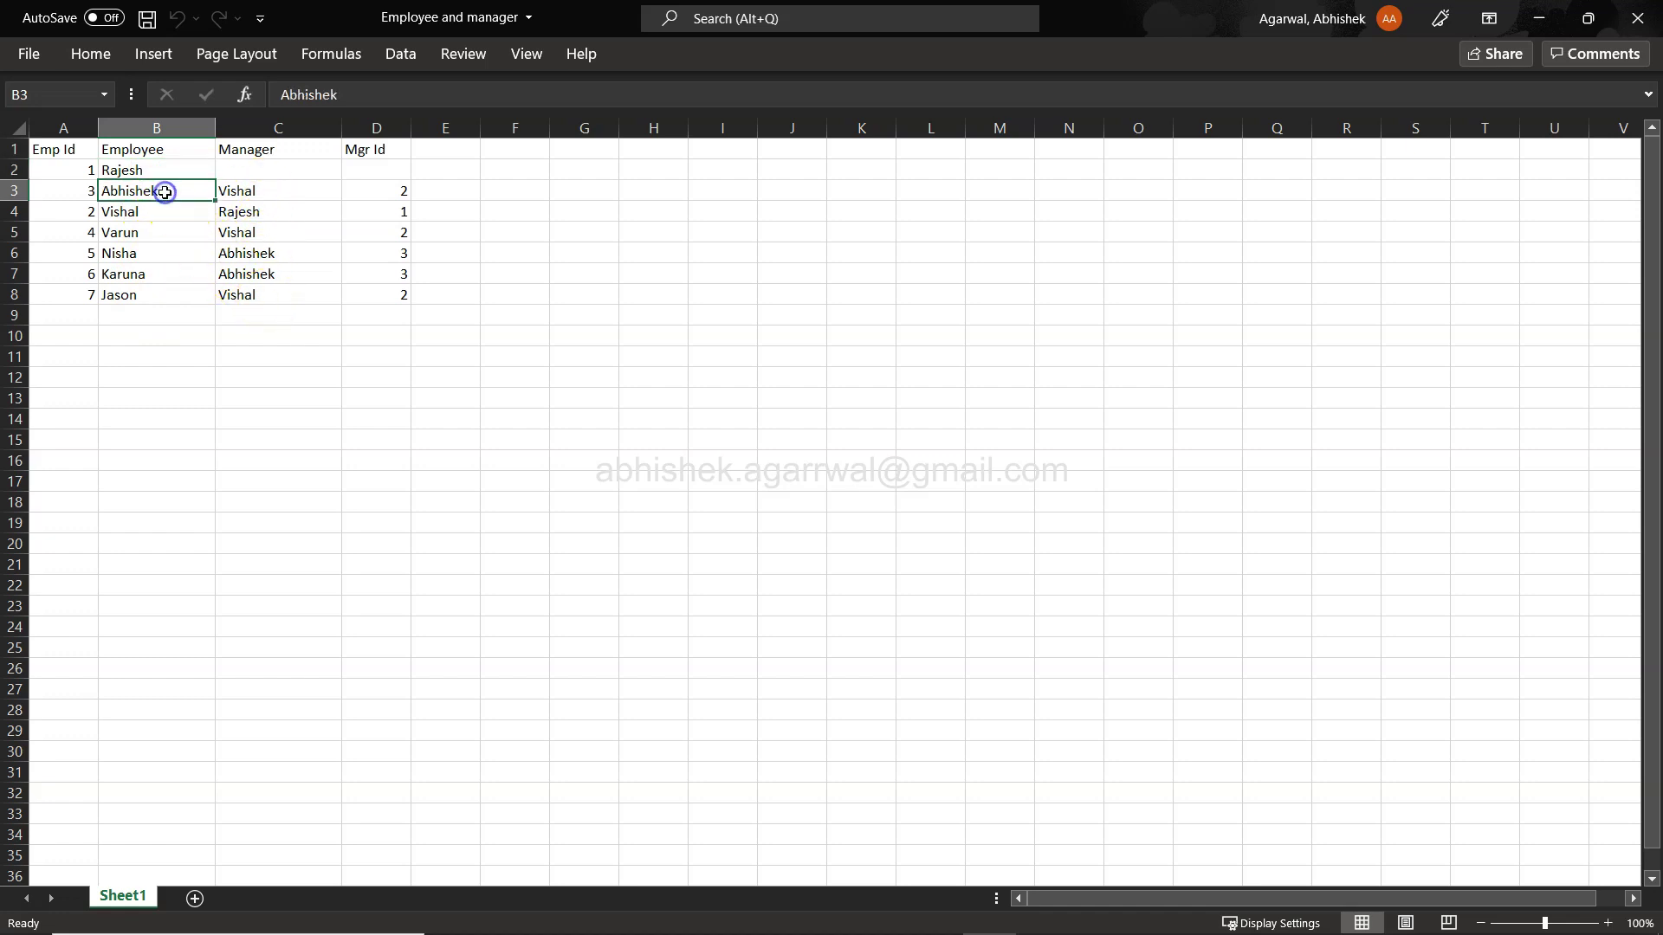
{"action": "left_click", "coordinate": [279, 192]}
{"action": "left_click", "coordinate": [159, 212]}
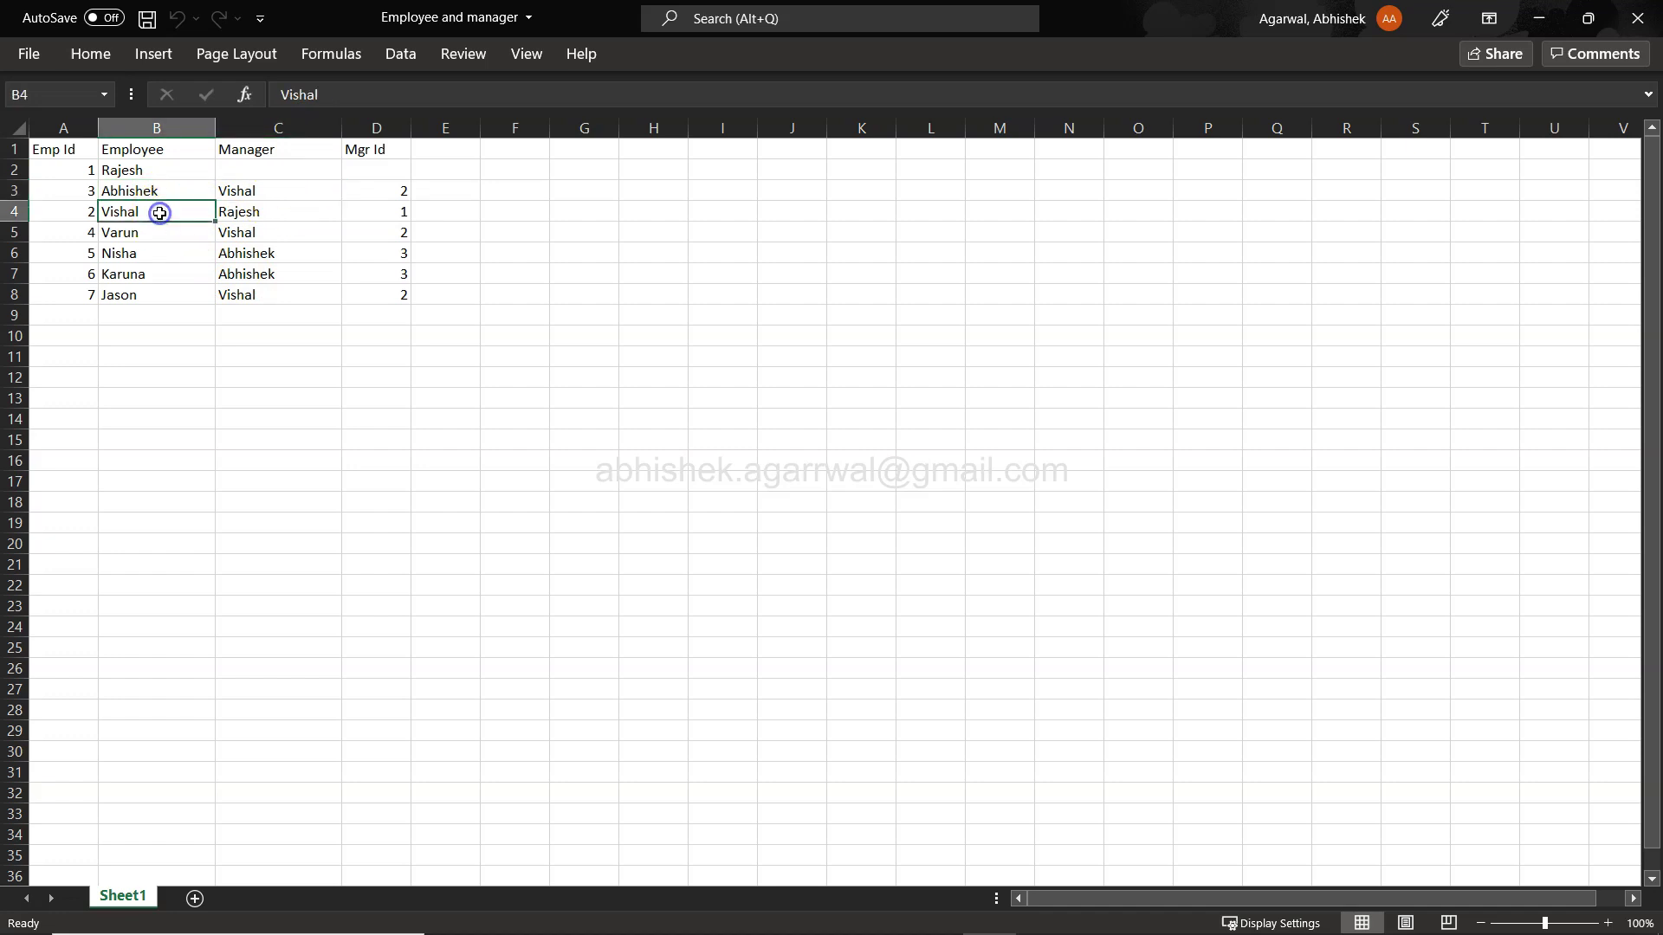
{"action": "left_click", "coordinate": [233, 213]}
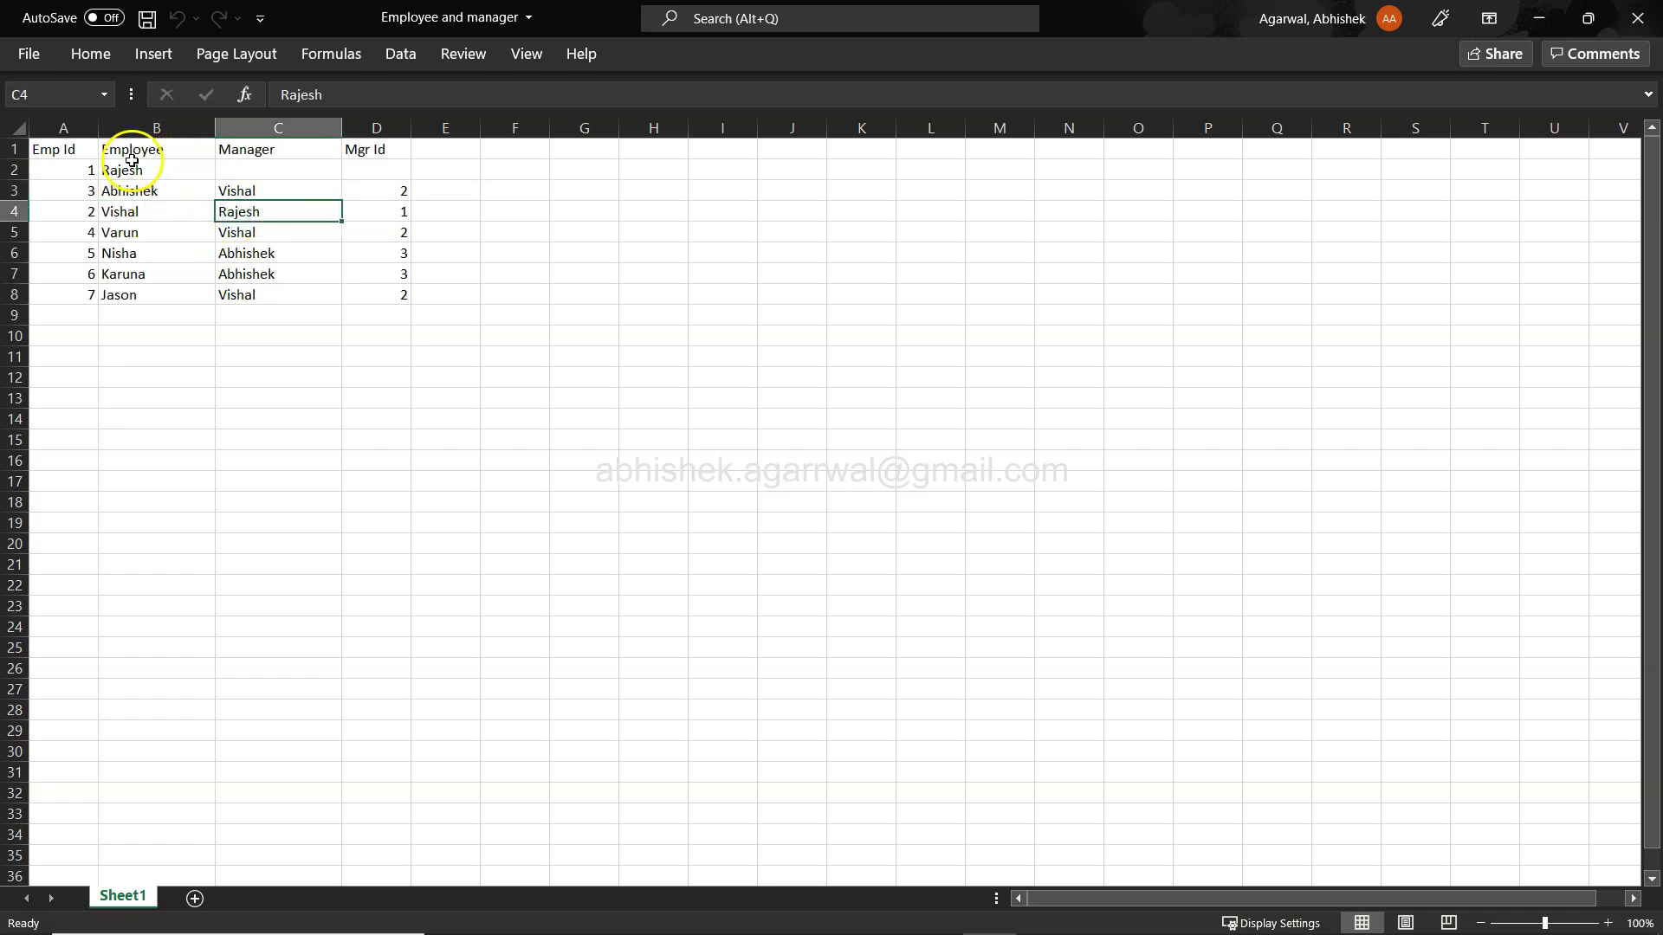
{"action": "left_click", "coordinate": [128, 232]}
{"action": "left_click", "coordinate": [240, 232]}
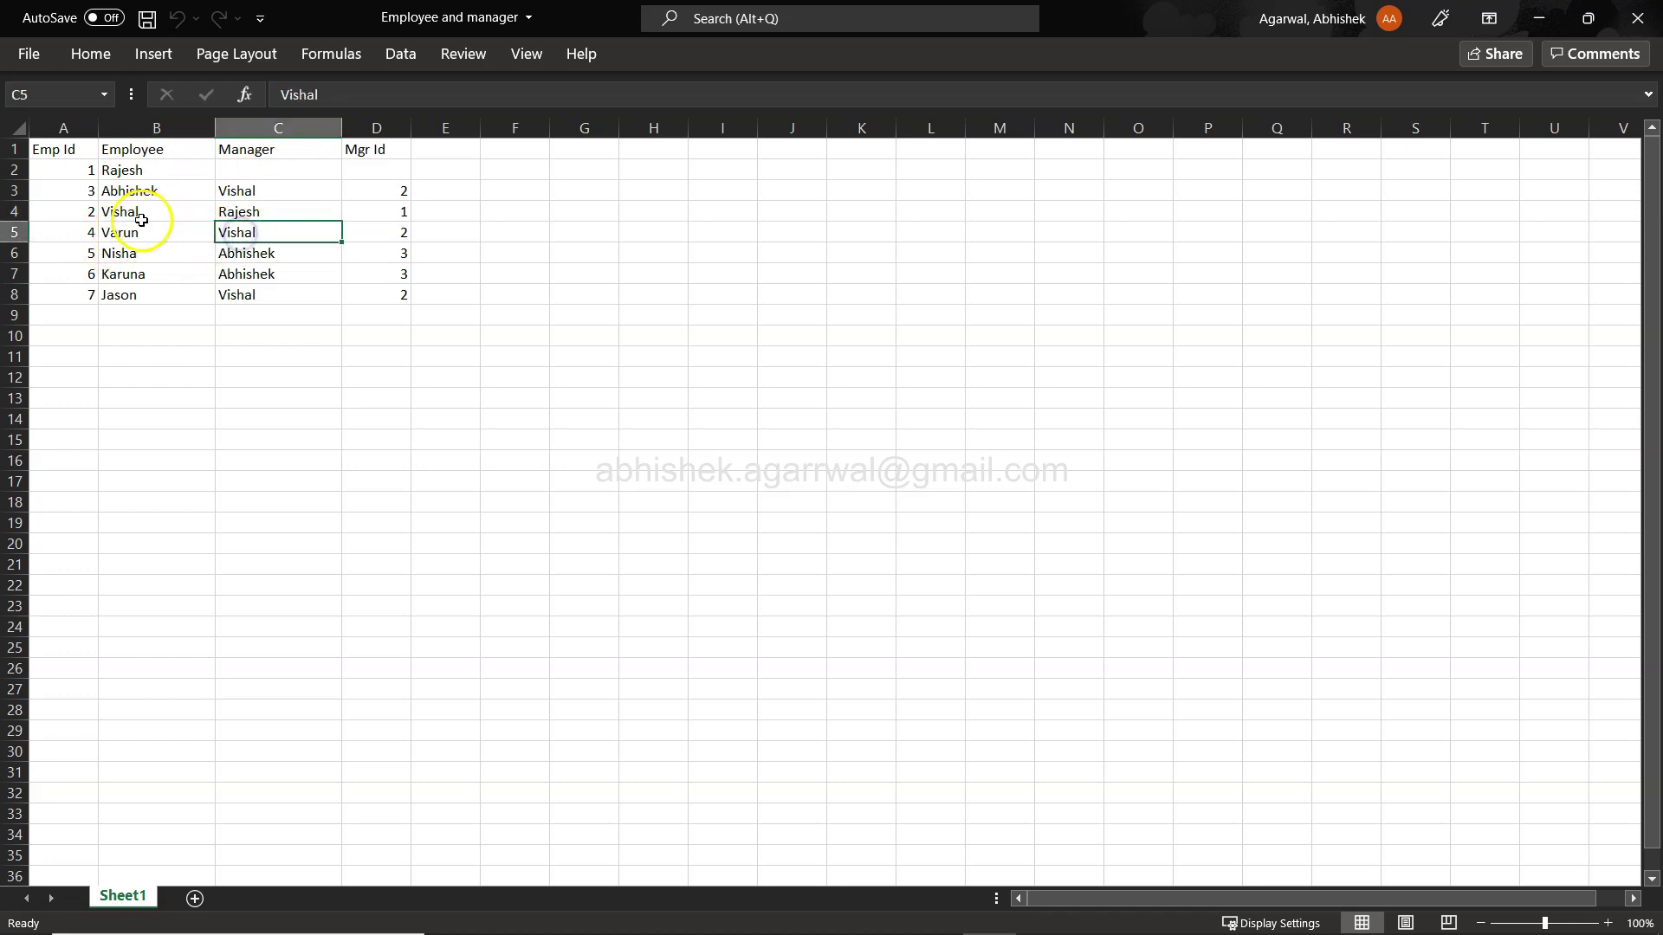
{"action": "left_click", "coordinate": [137, 256]}
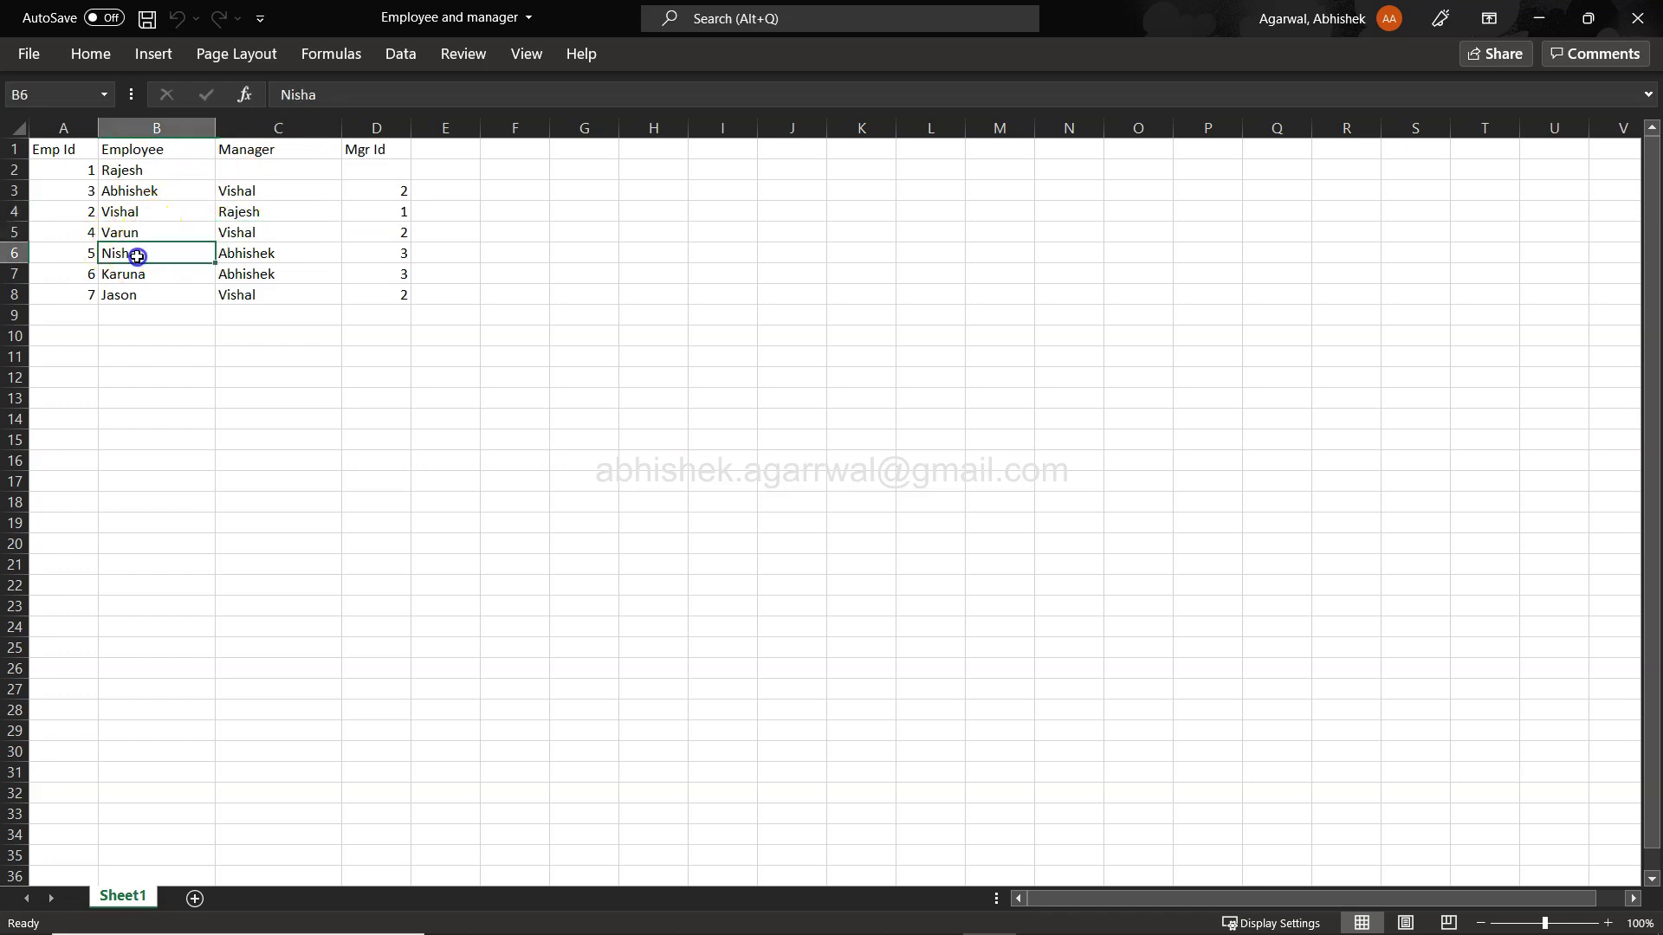
{"action": "left_click", "coordinate": [246, 256]}
{"action": "left_click", "coordinate": [163, 278]}
{"action": "left_click", "coordinate": [258, 275]}
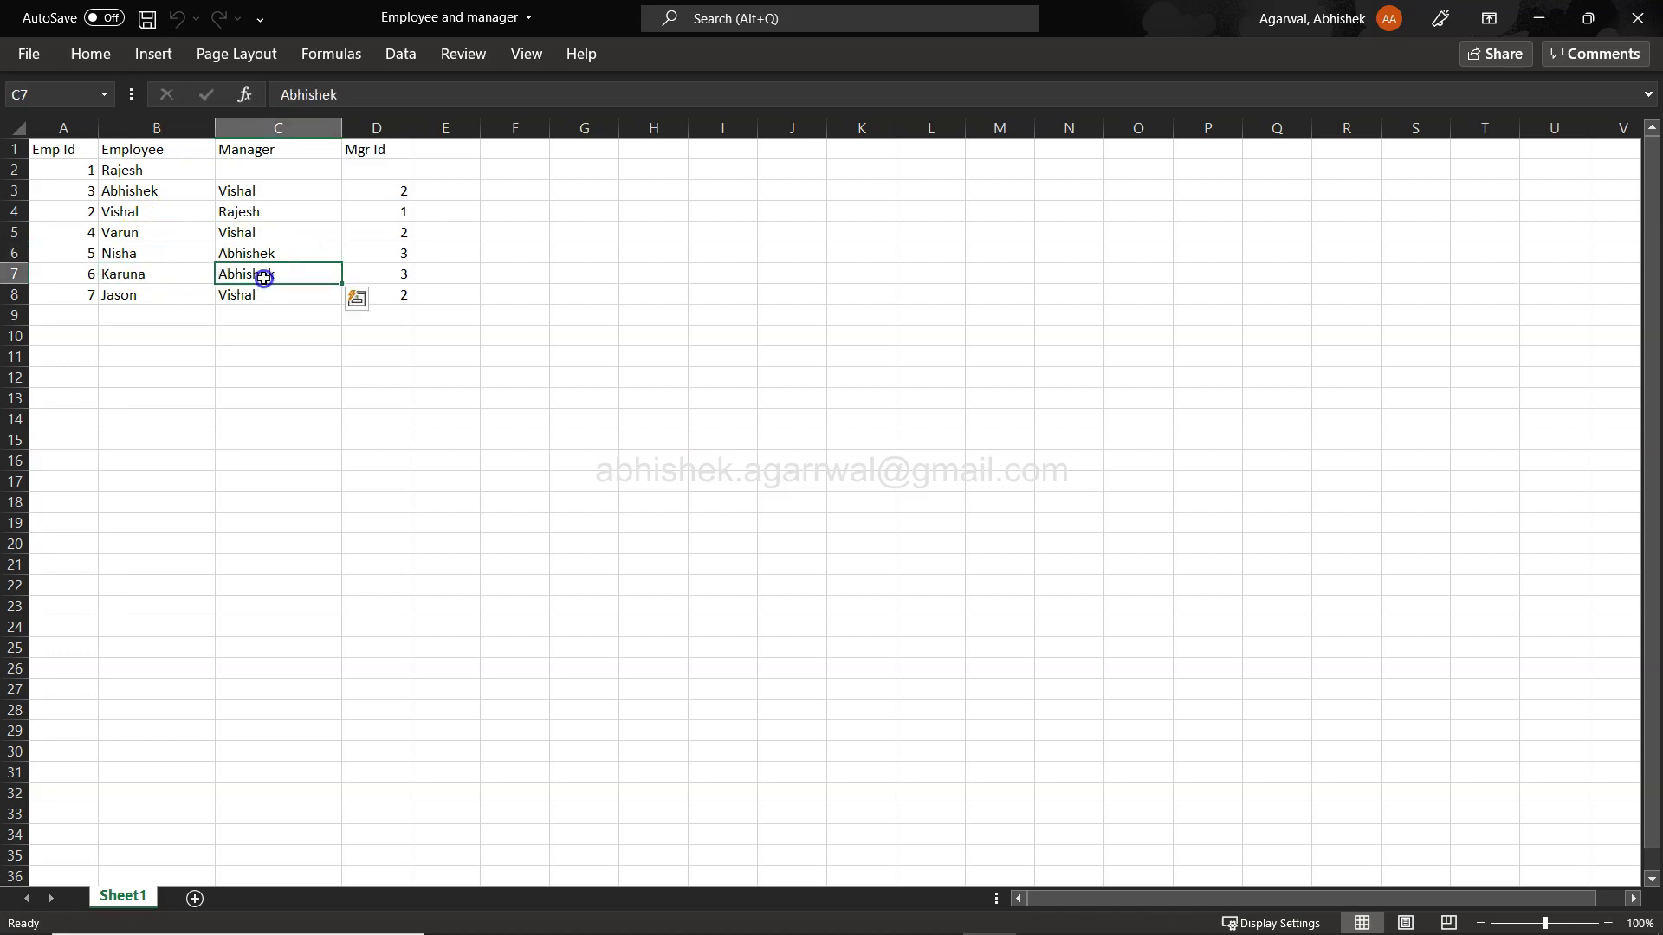
{"action": "left_click", "coordinate": [246, 299]}
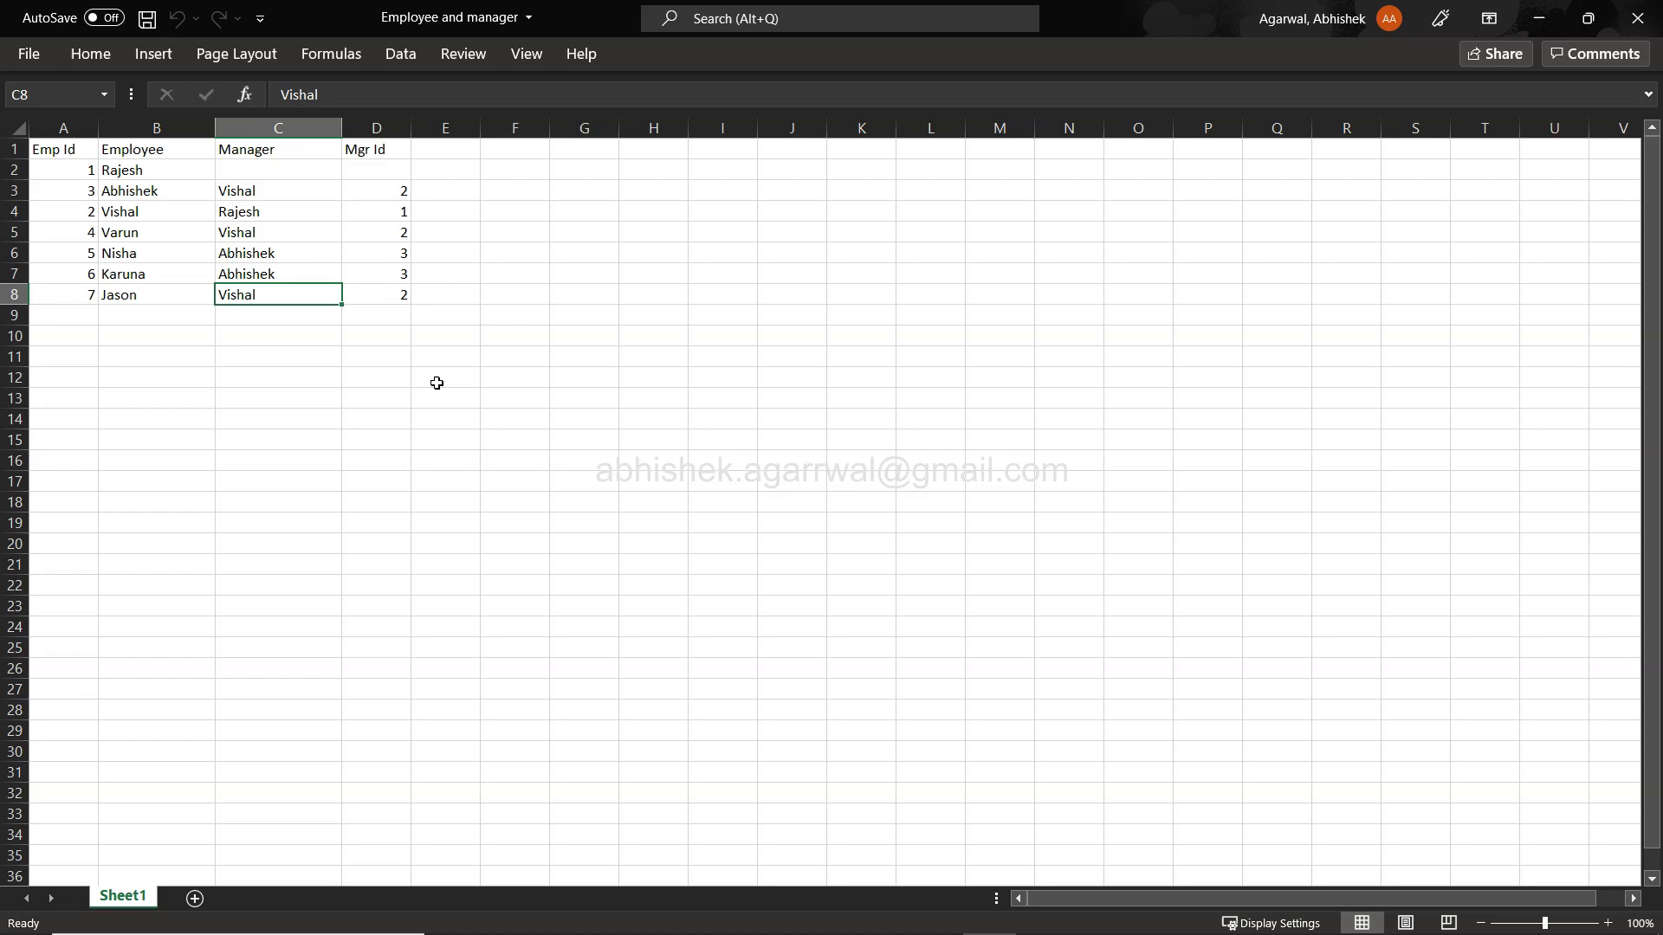
In the Sales Dashboard report, import Sheet1 from the 'Employee and manager' Excel workbook
{"action": "key", "text": "alt+Tab"}
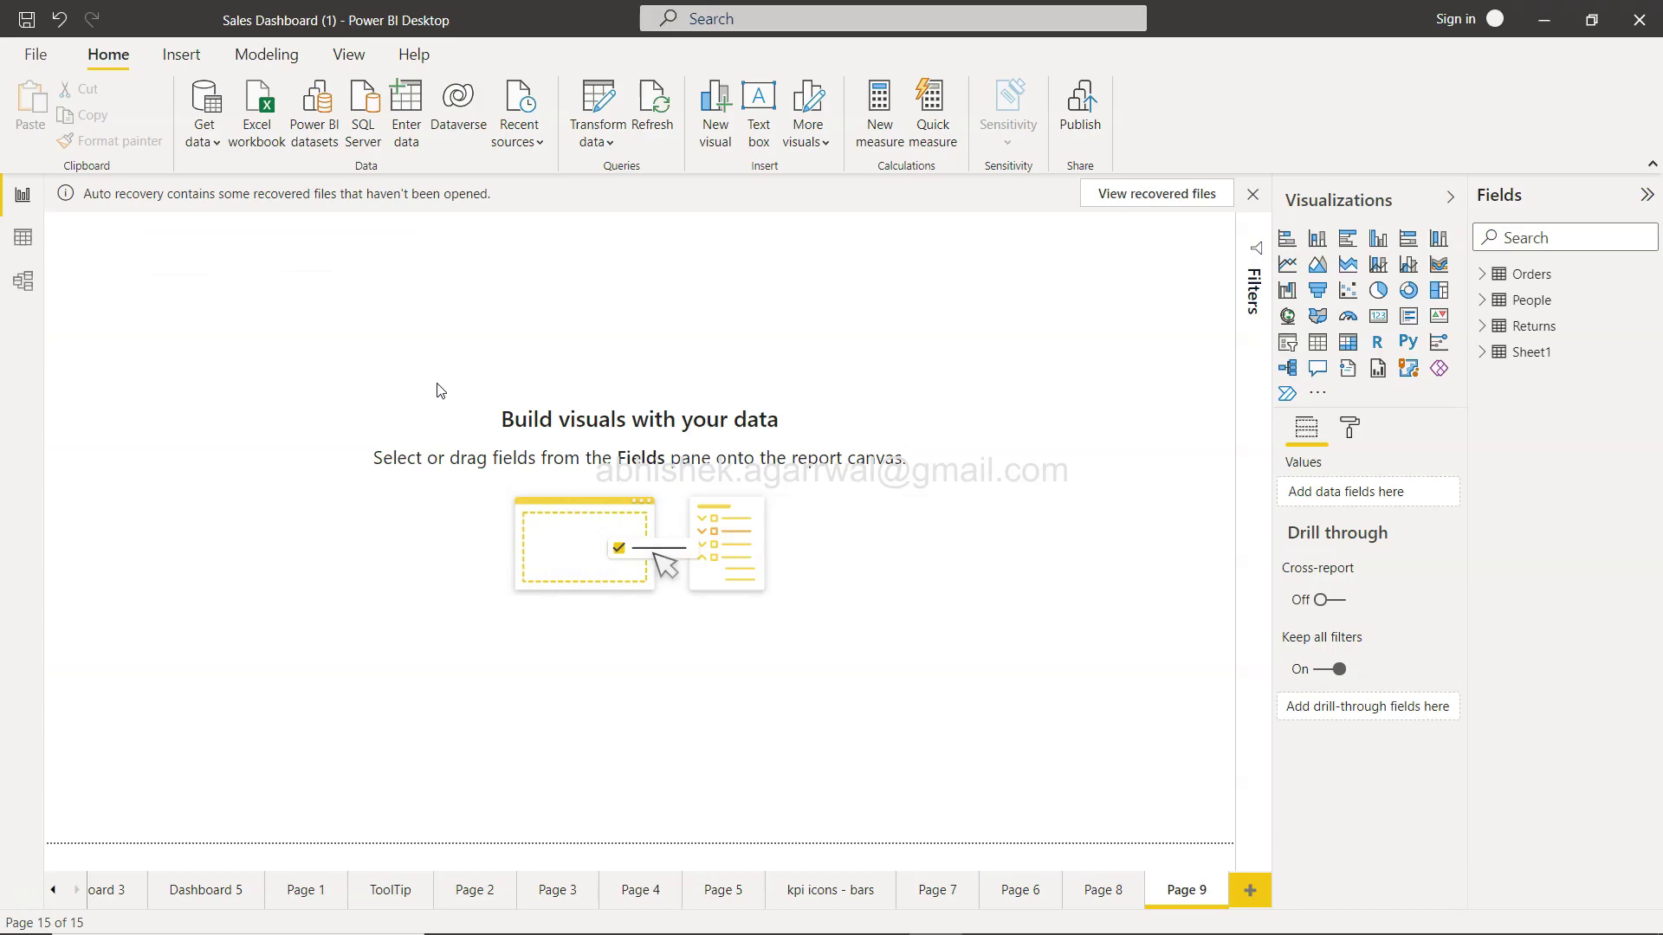
{"action": "left_click", "coordinate": [261, 103]}
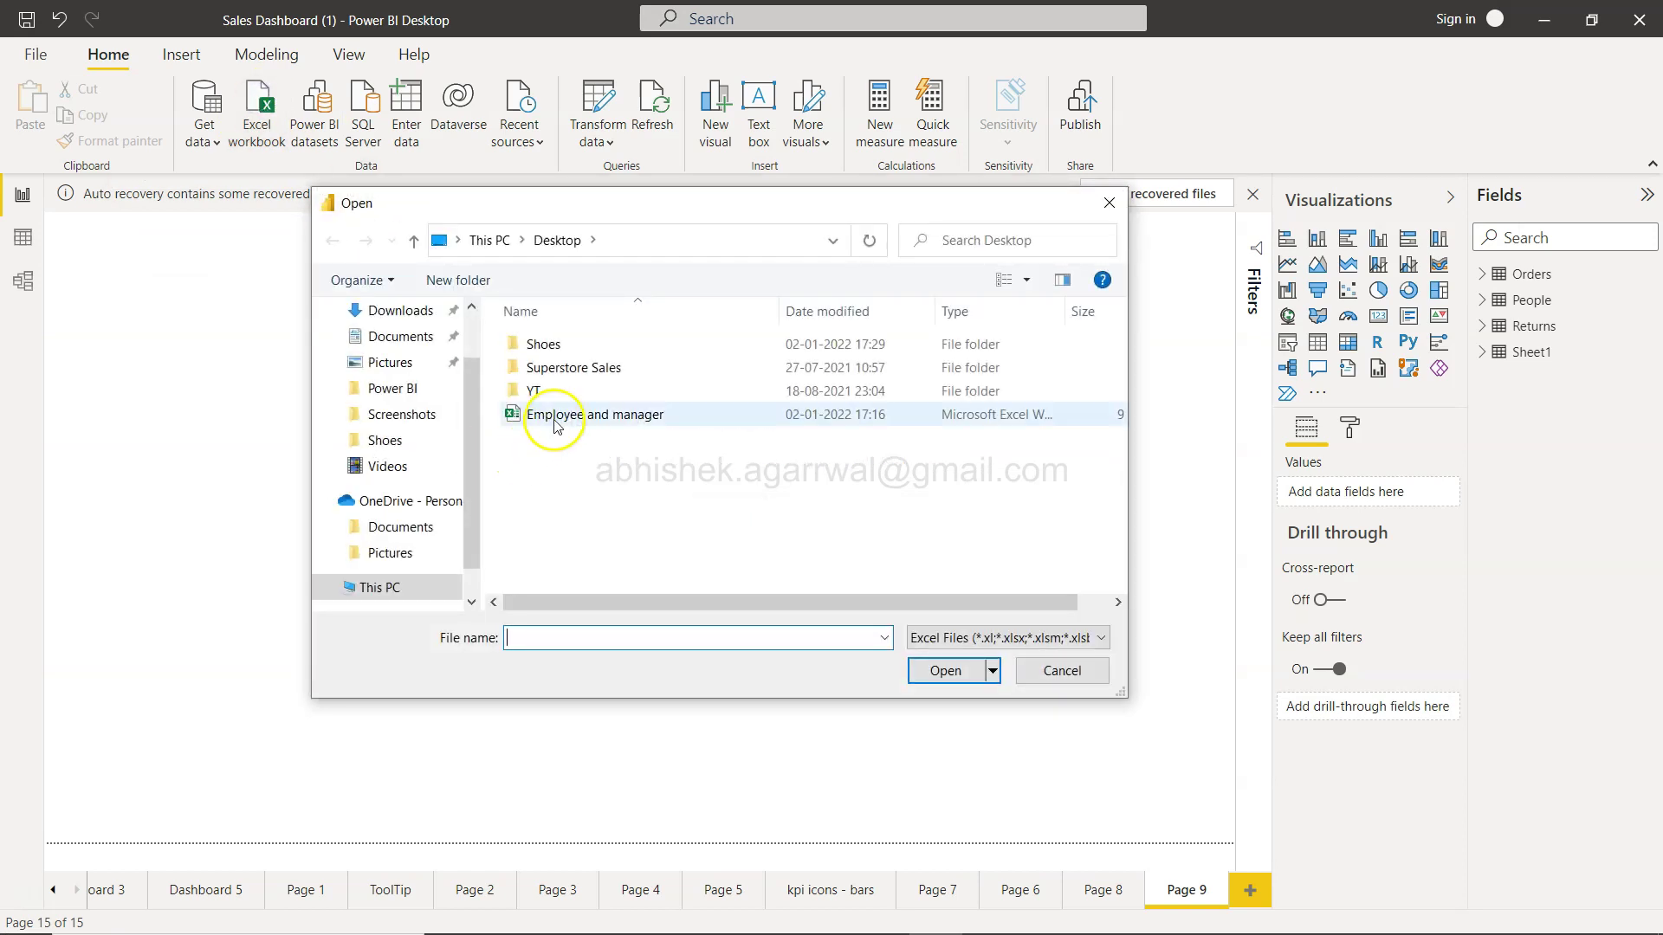
{"action": "left_click", "coordinate": [569, 414]}
{"action": "left_click", "coordinate": [951, 671]}
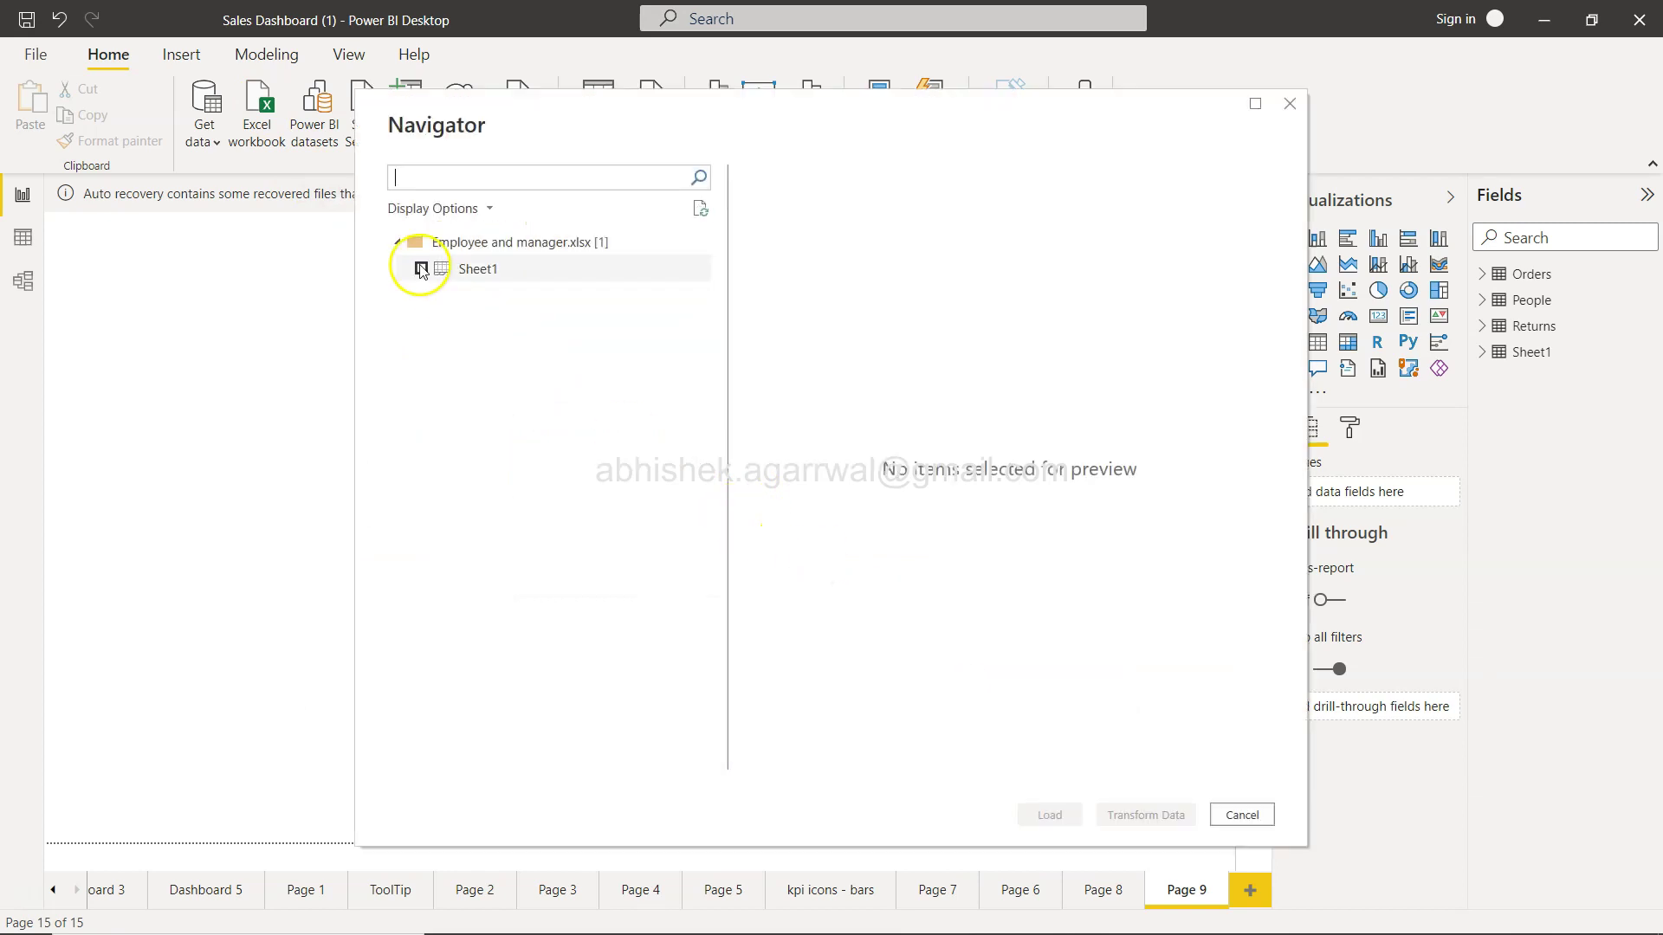
{"action": "left_click", "coordinate": [422, 269]}
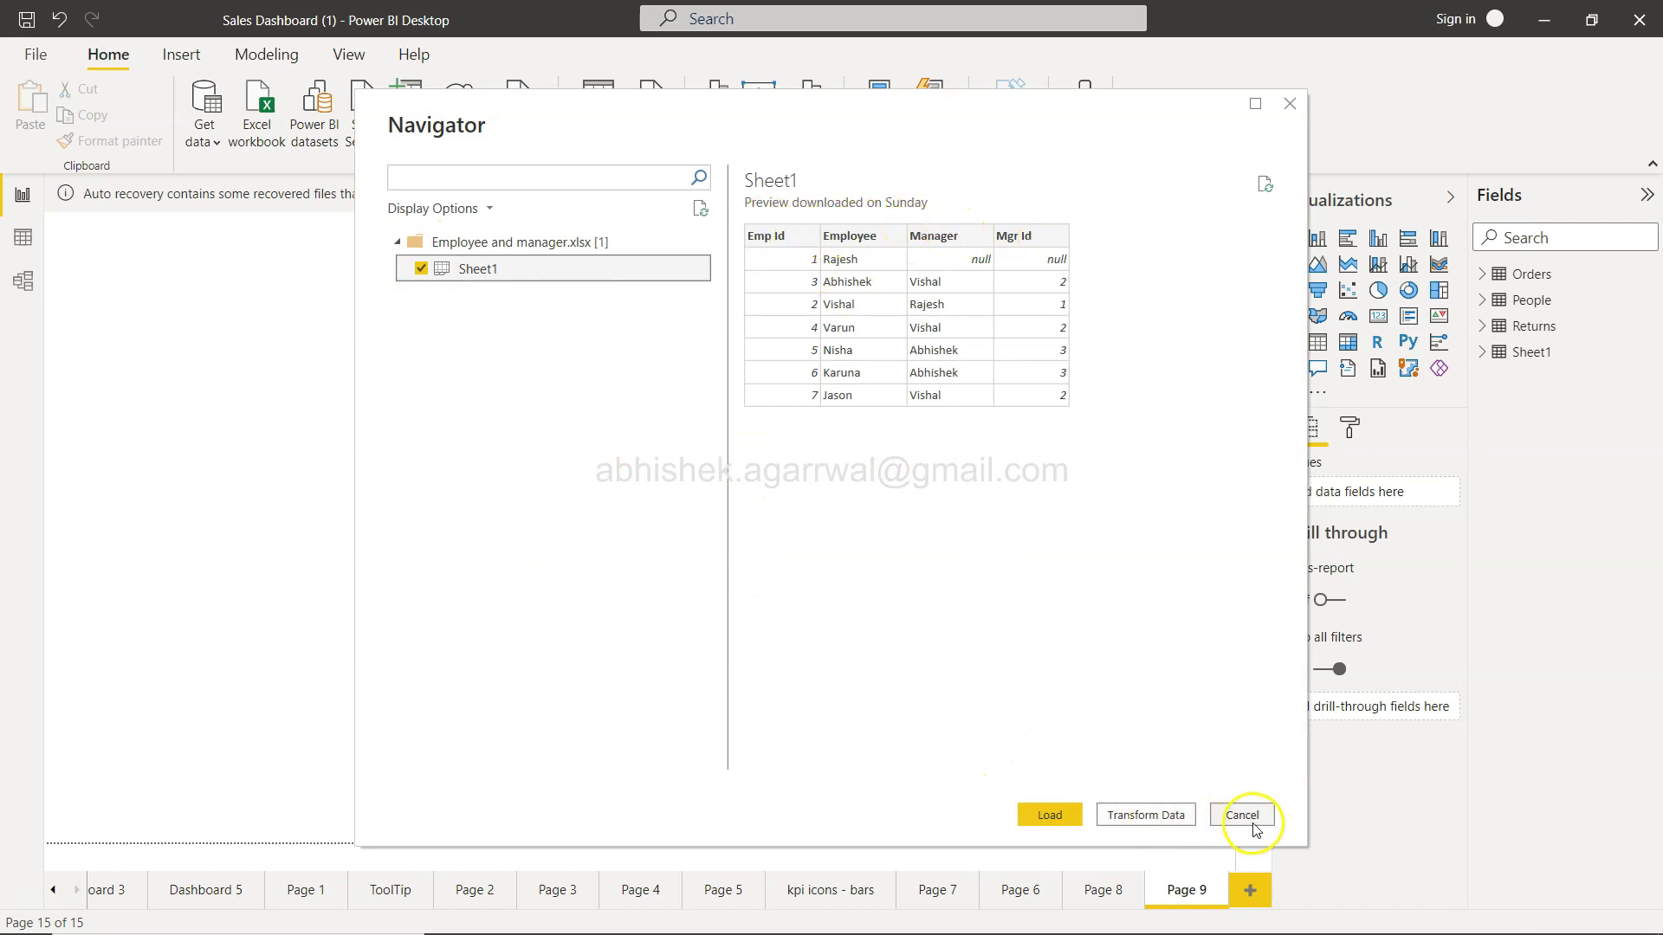
{"action": "left_click", "coordinate": [1040, 814]}
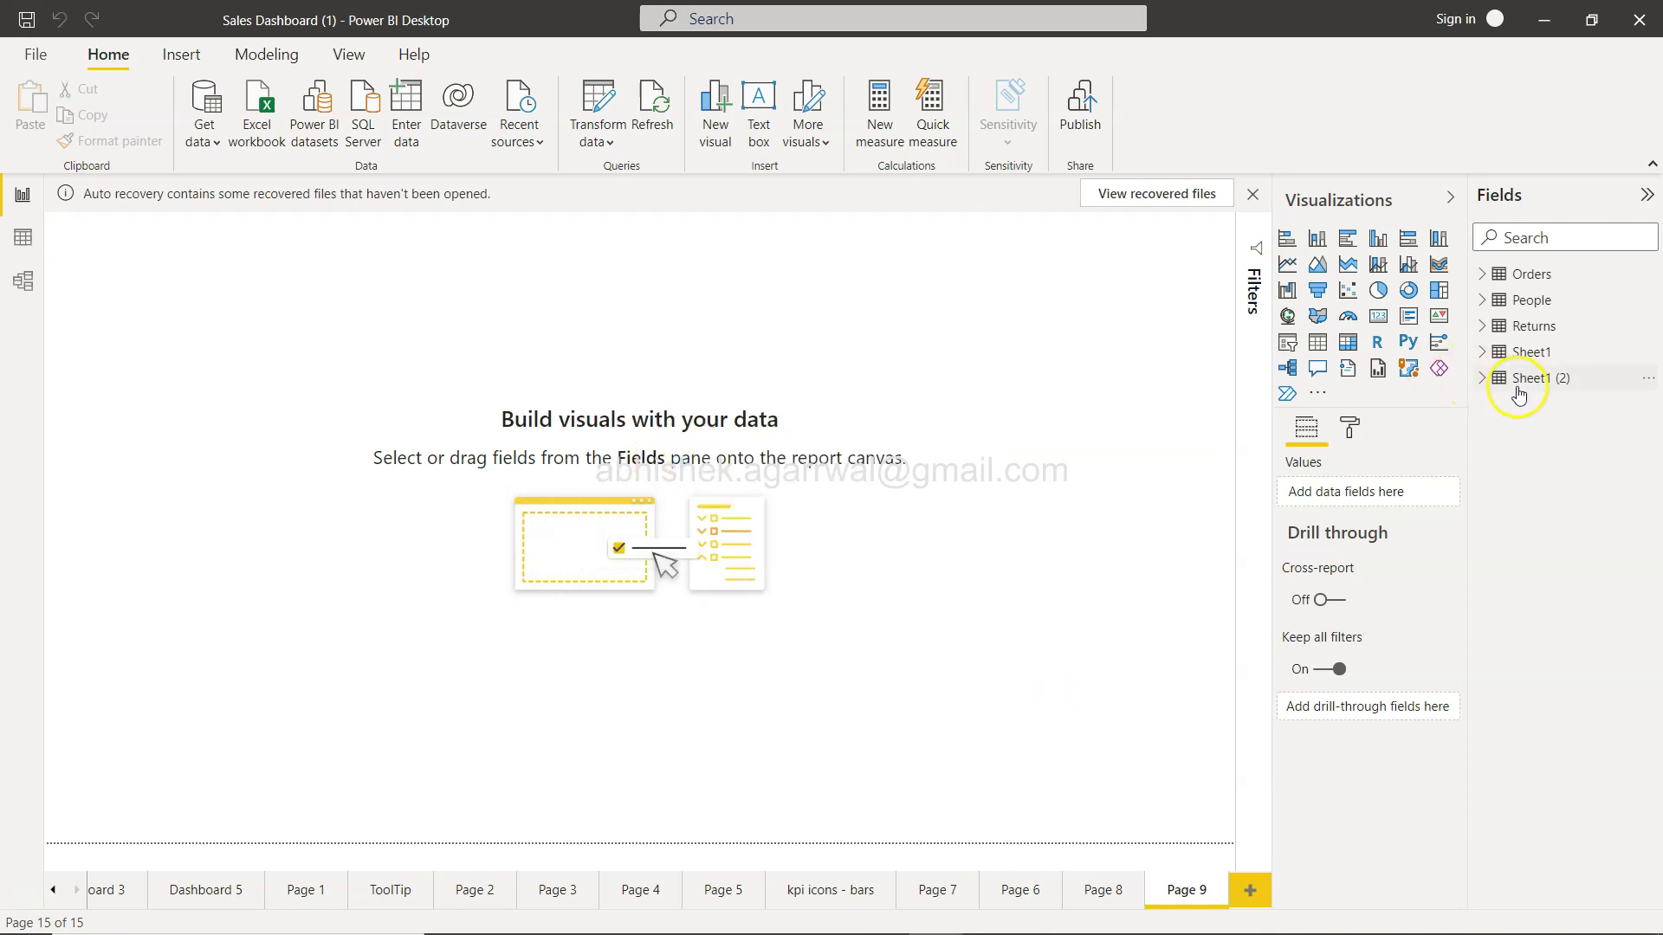
Open Sheet1 (2) in Data view to see its 7 employee rows with manager IDs
{"action": "left_click", "coordinate": [1480, 381]}
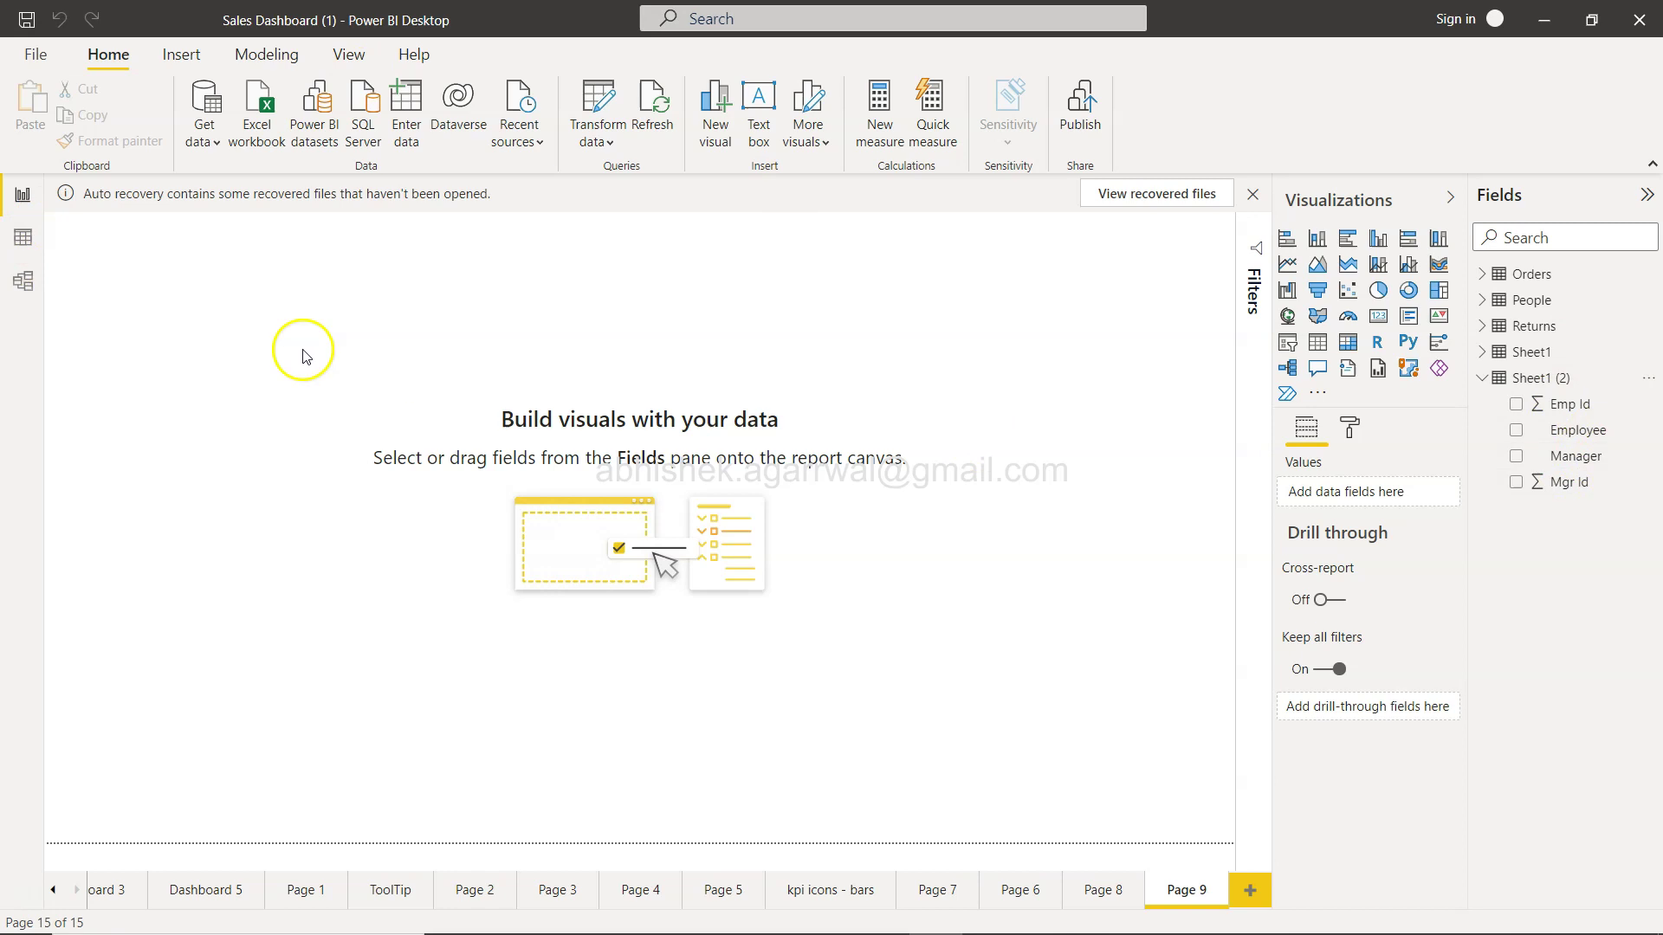
{"action": "left_click", "coordinate": [23, 239]}
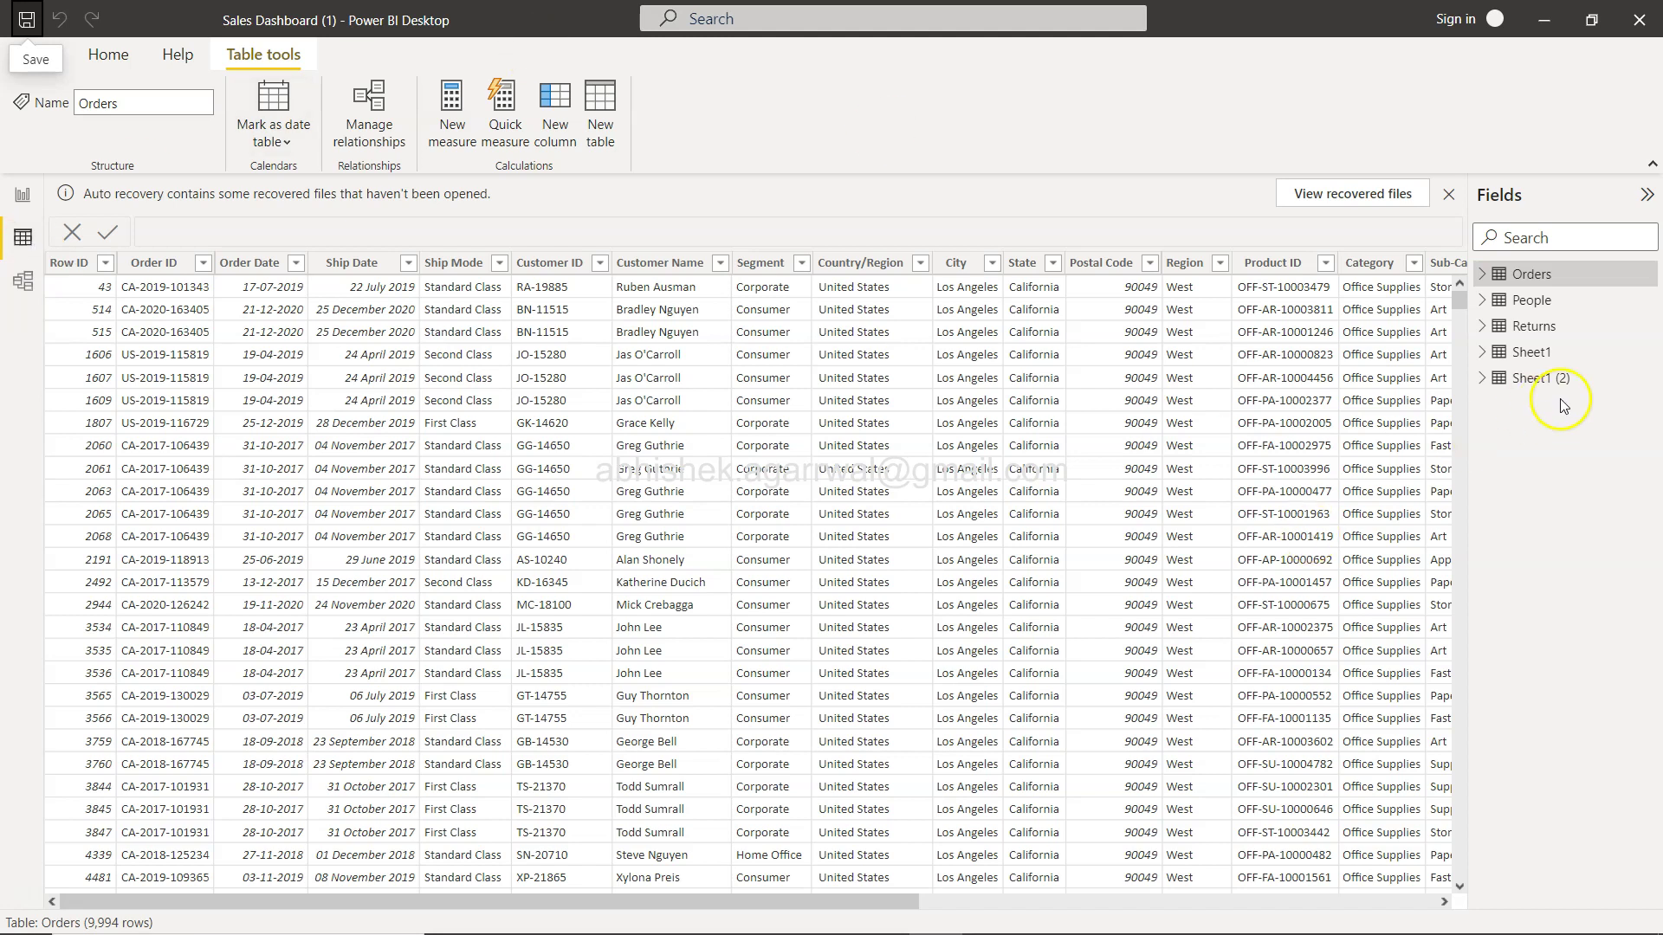
{"action": "left_click", "coordinate": [1529, 381]}
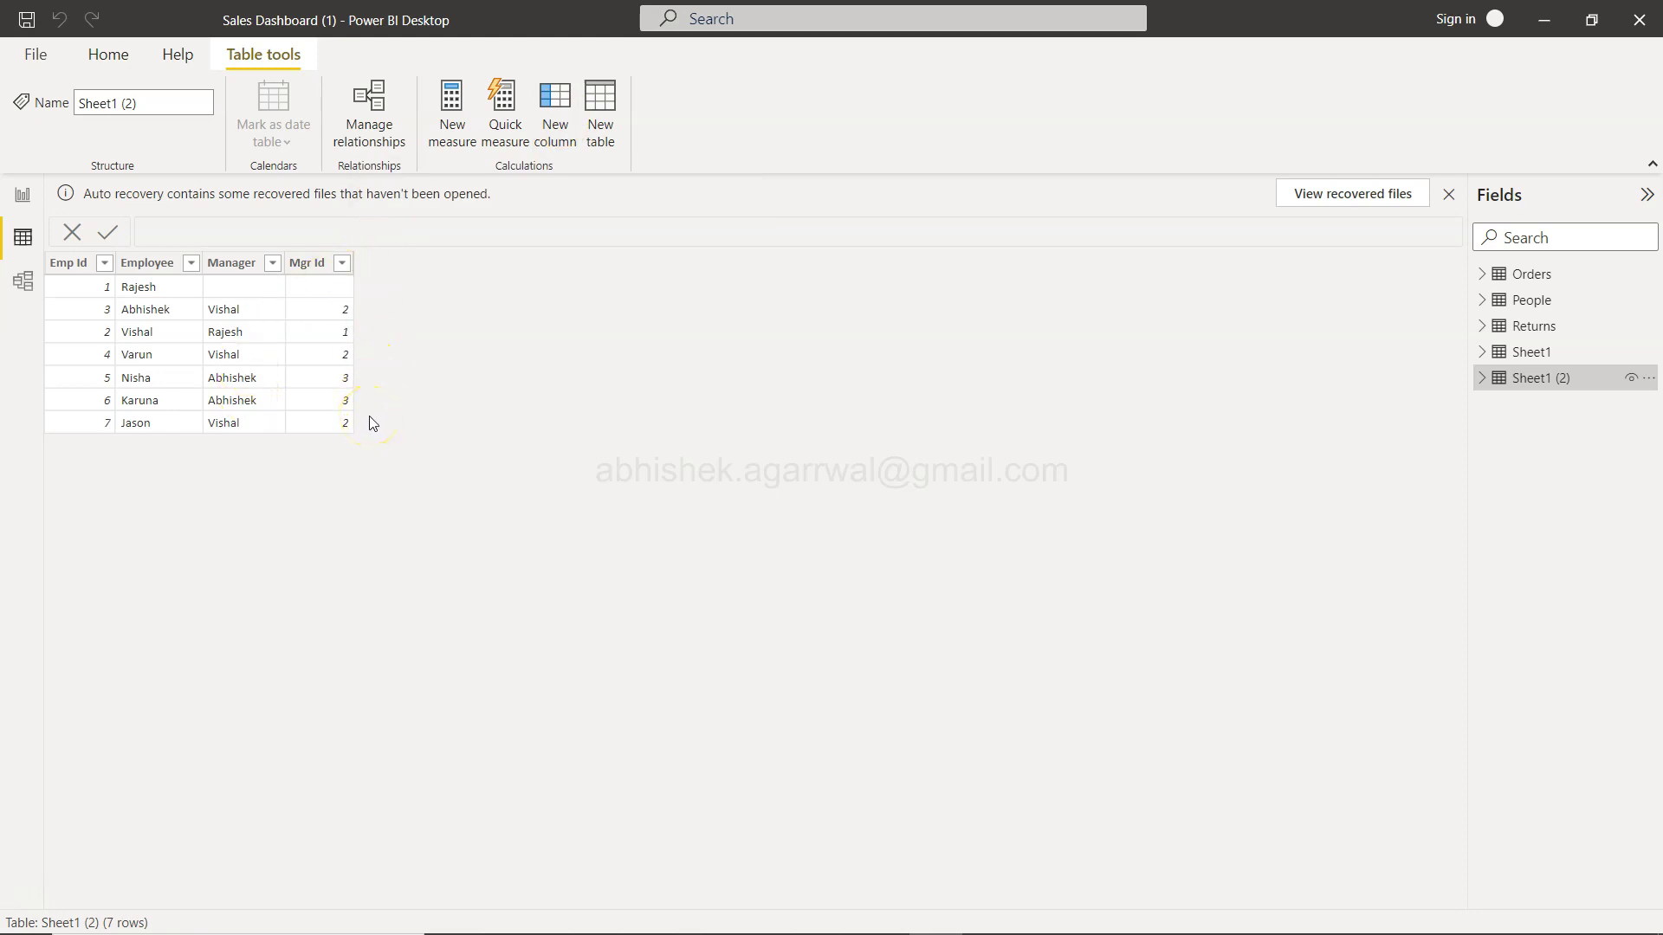
Create the calculated column emp_mgr = PATH('Sheet1 (2)'[Emp Id],'Sheet1 (2)'[Mgr Id])
{"action": "left_click", "coordinate": [564, 107]}
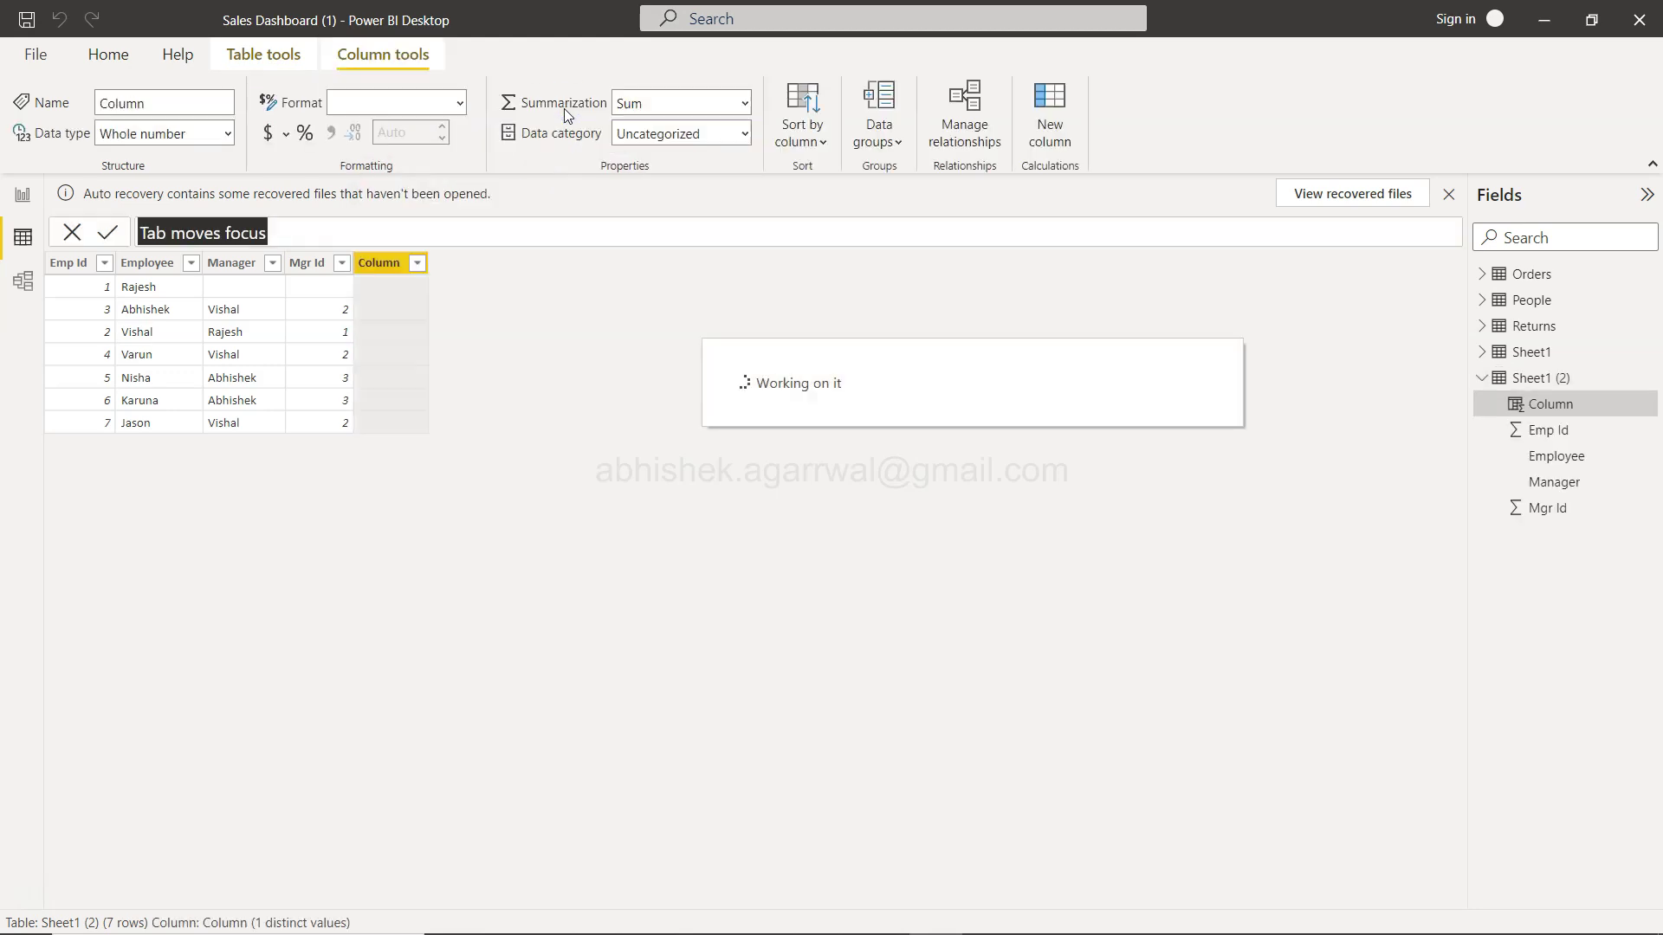
{"action": "type", "text": "emp_mg"}
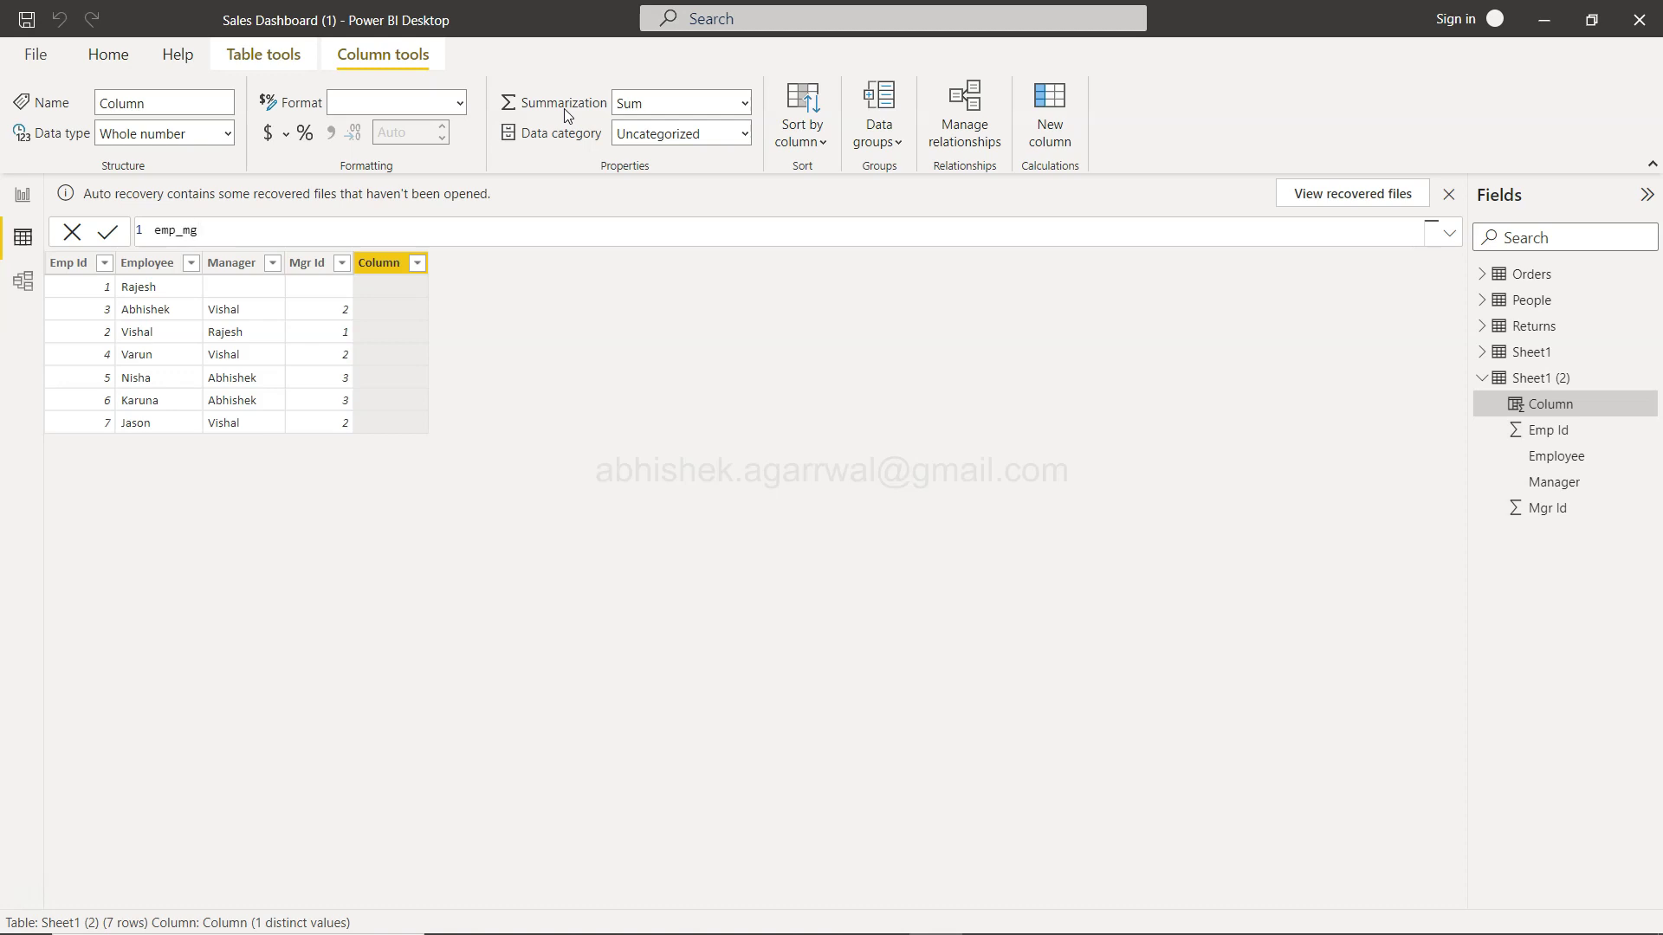
{"action": "type", "text": "r ="}
{"action": "type", "text": "Path"}
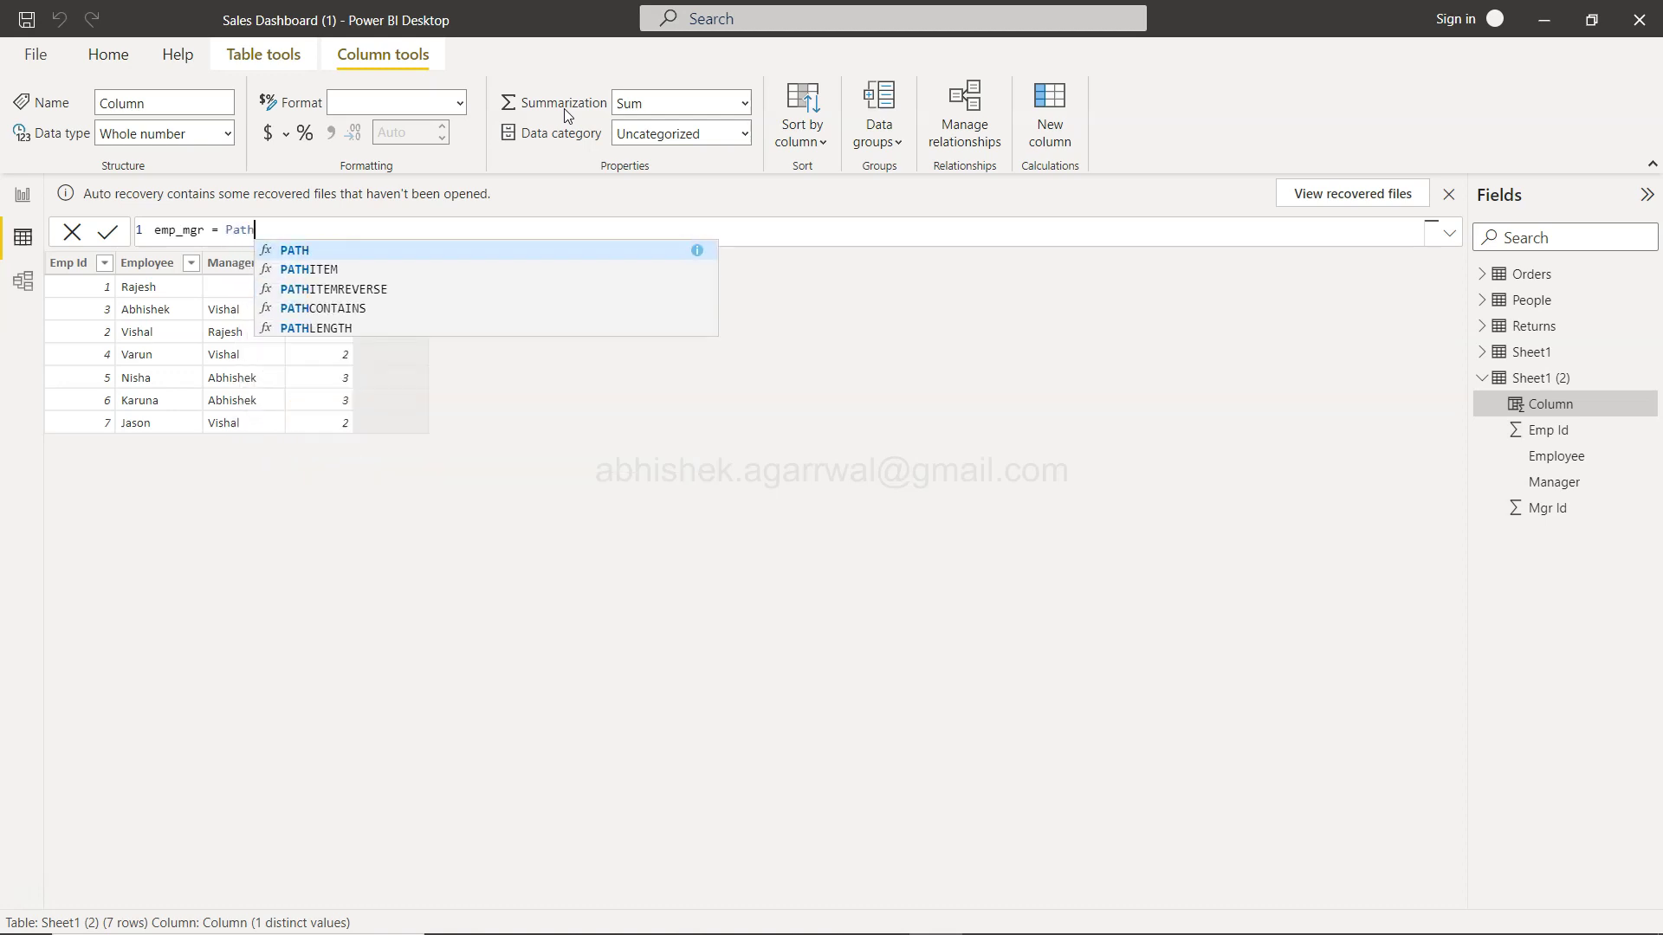
{"action": "key", "text": "Tab"}
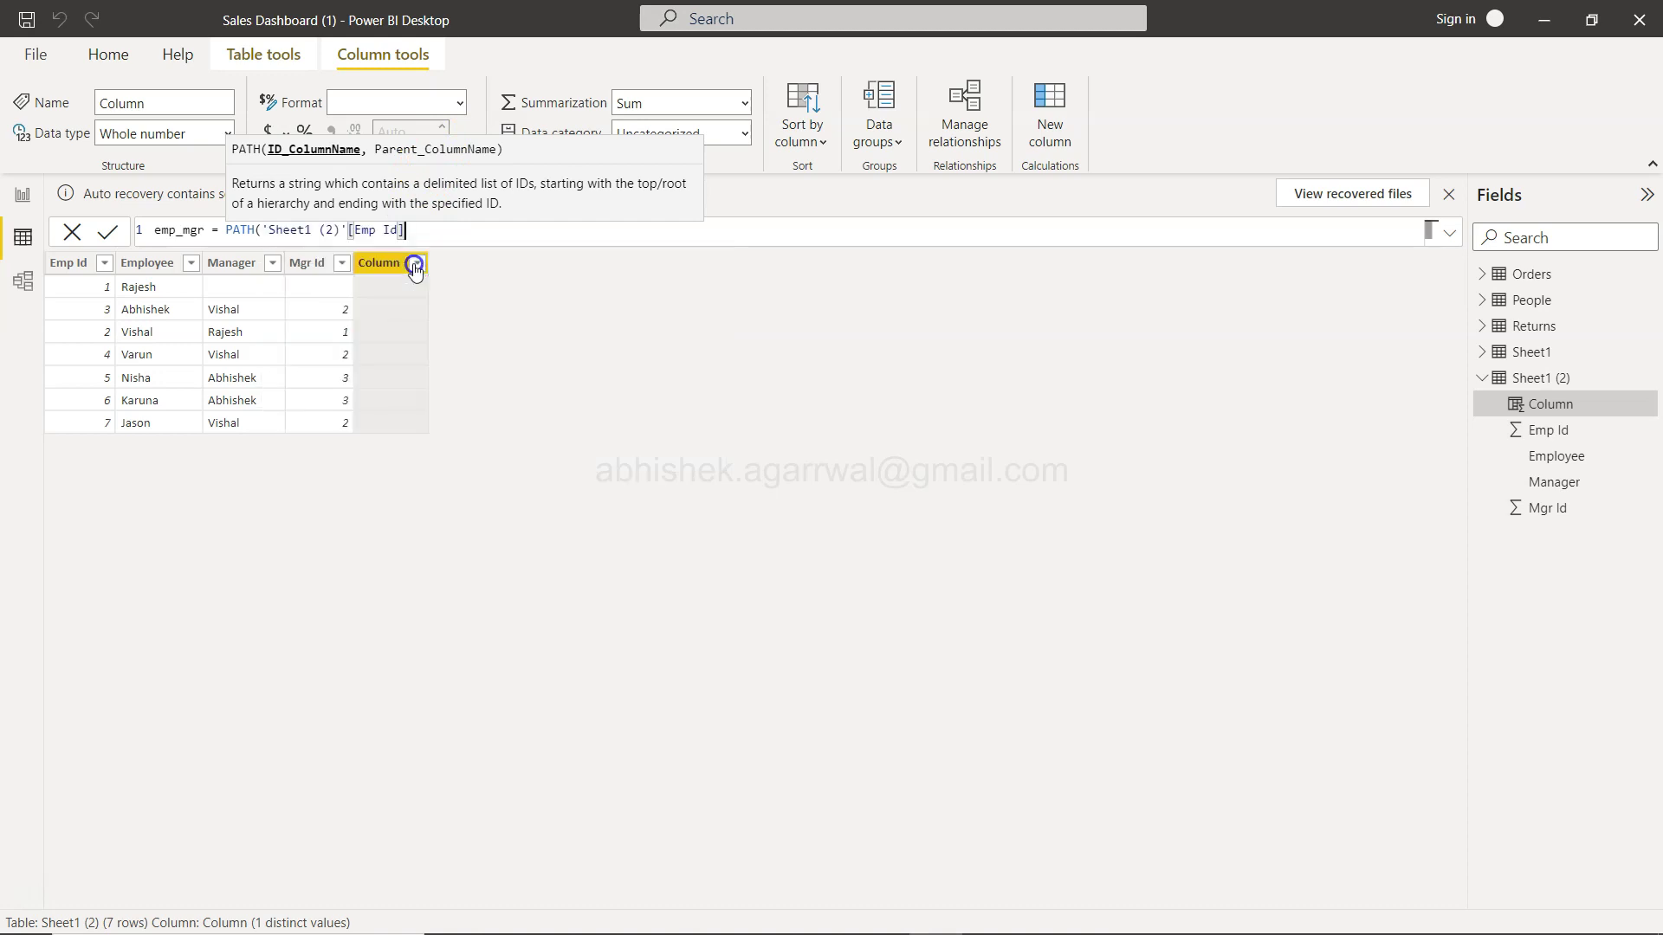
{"action": "double_click", "coordinate": [407, 269]}
{"action": "type", "text": ","}
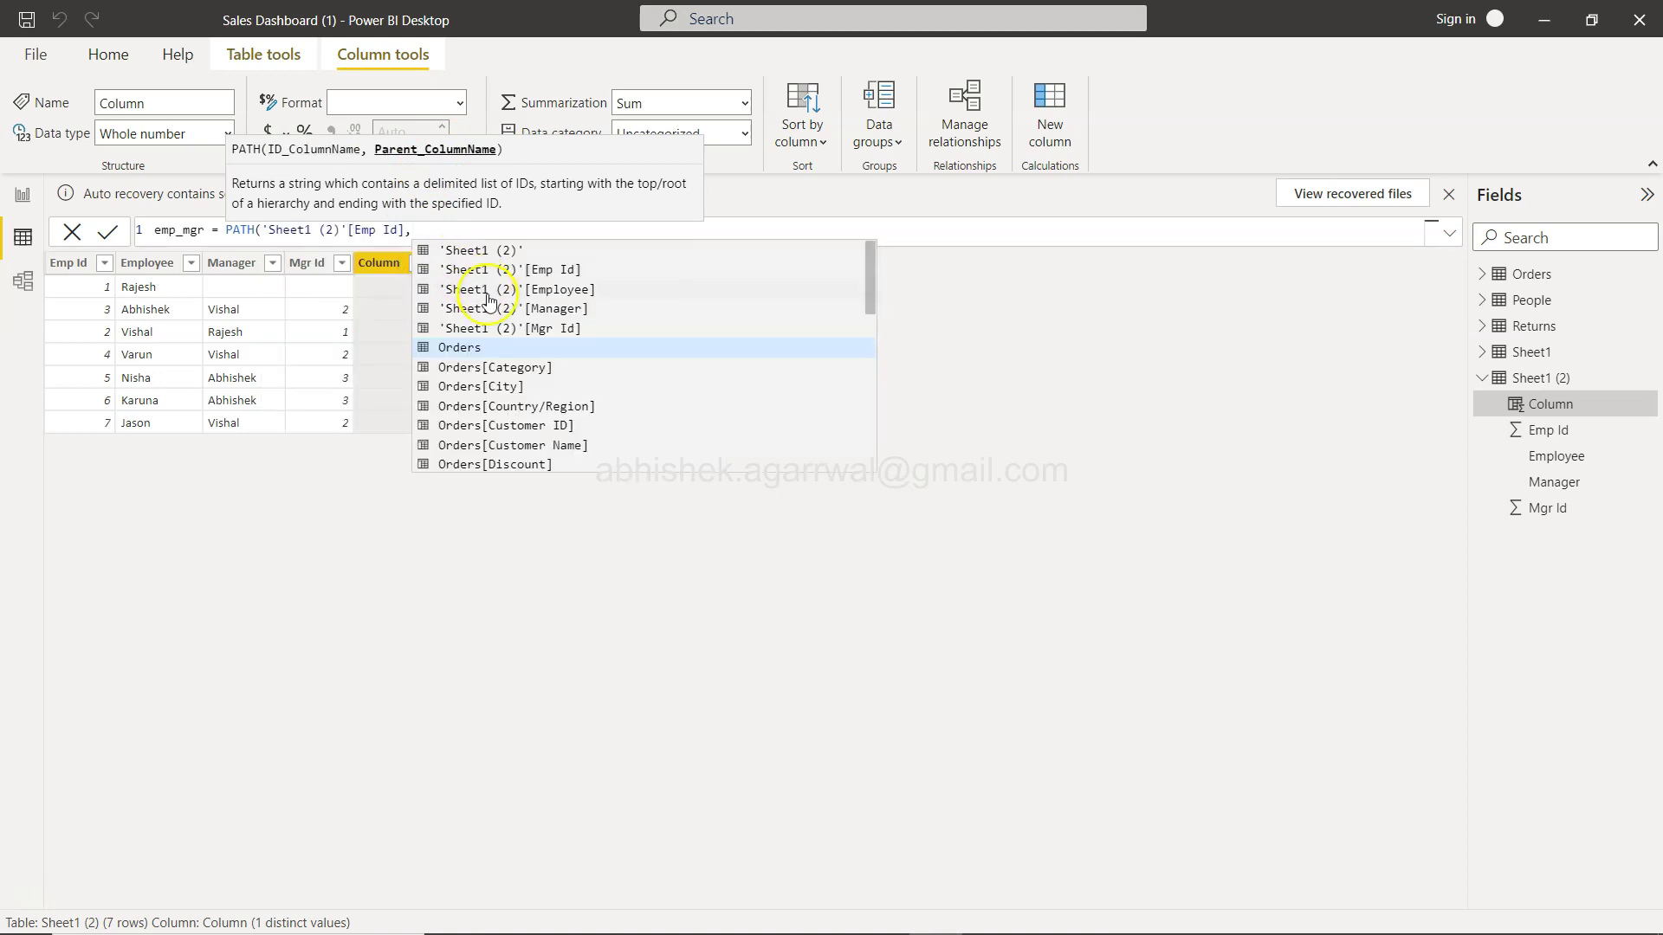
{"action": "double_click", "coordinate": [567, 328]}
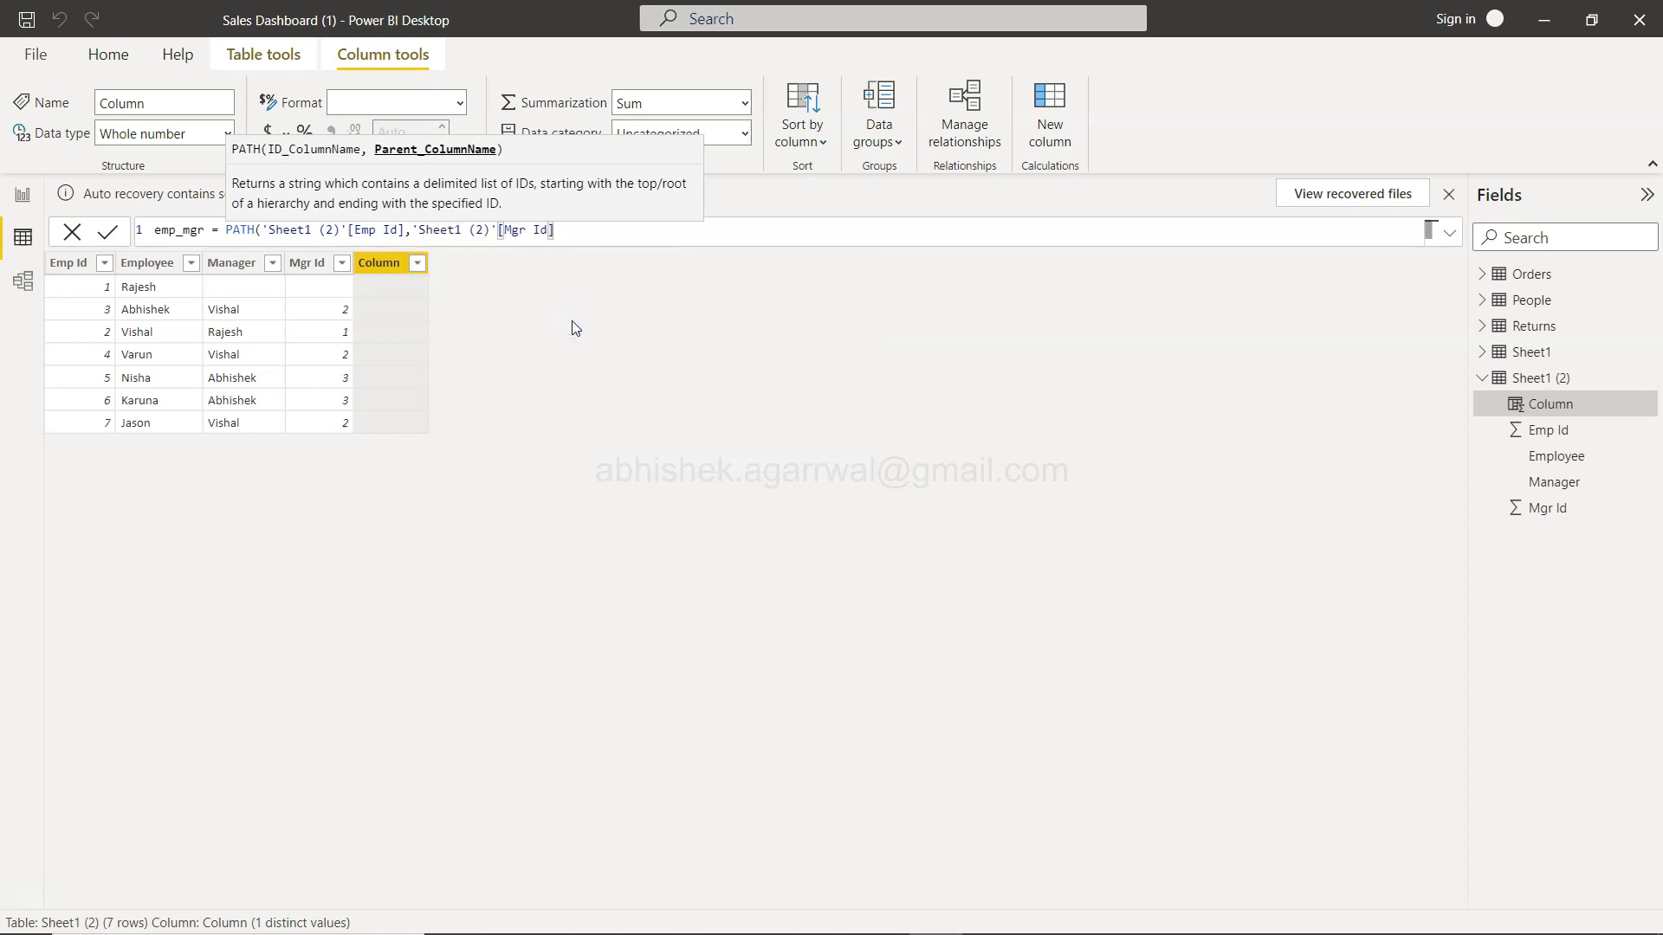
{"action": "type", "text": ")"}
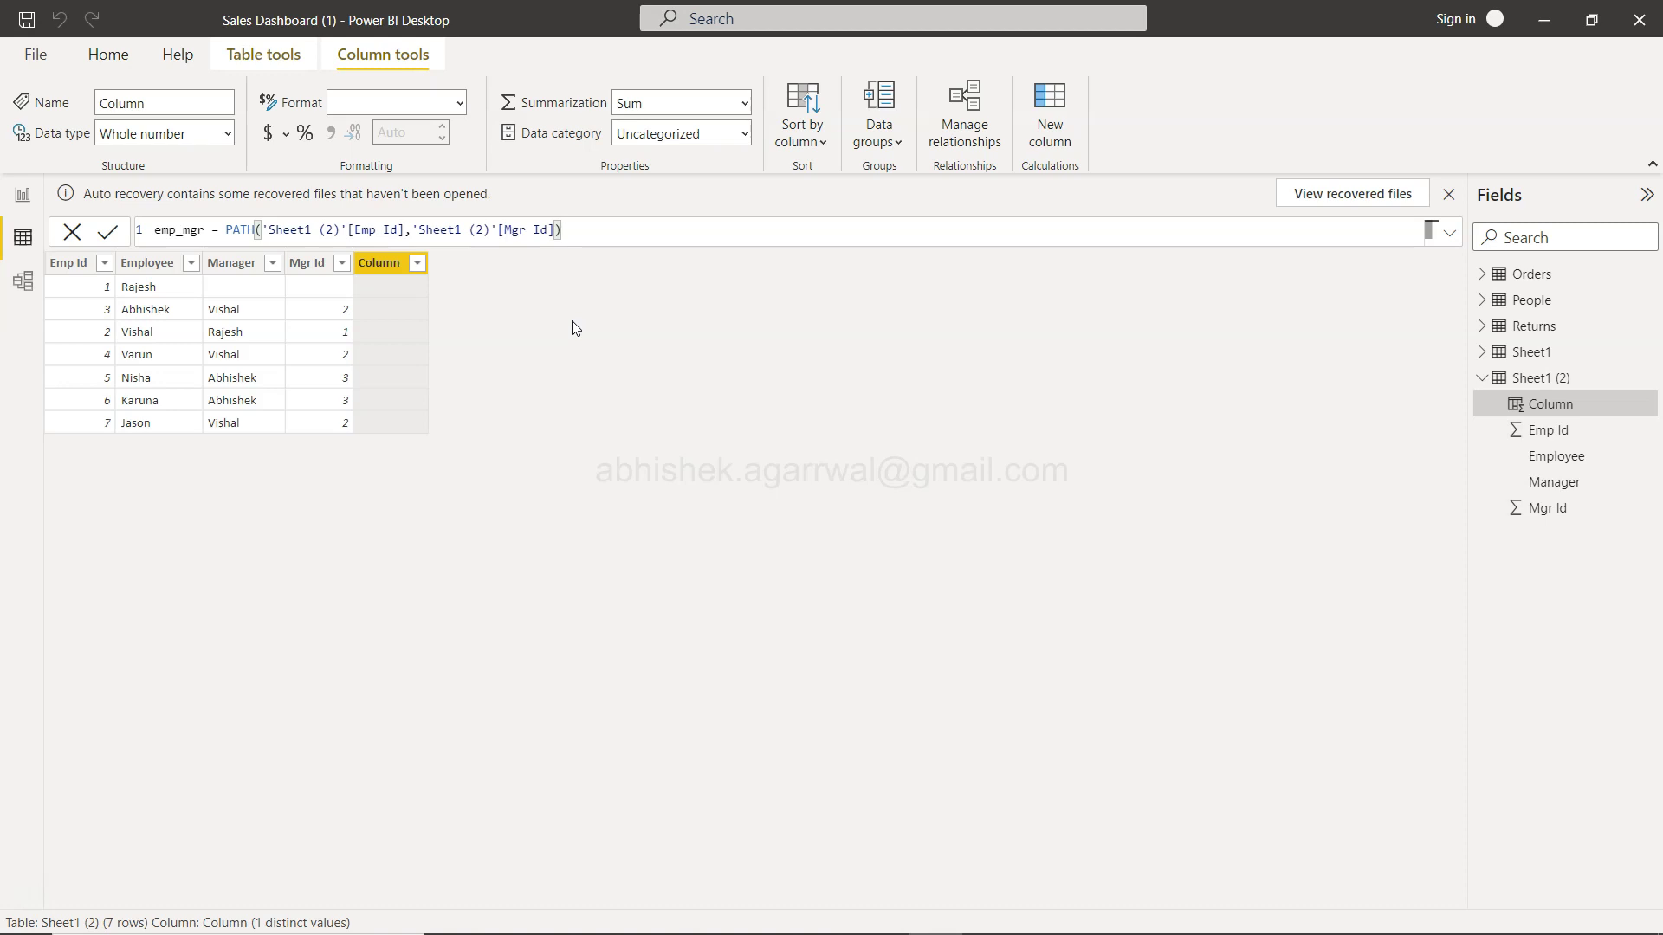
{"action": "left_click", "coordinate": [113, 232]}
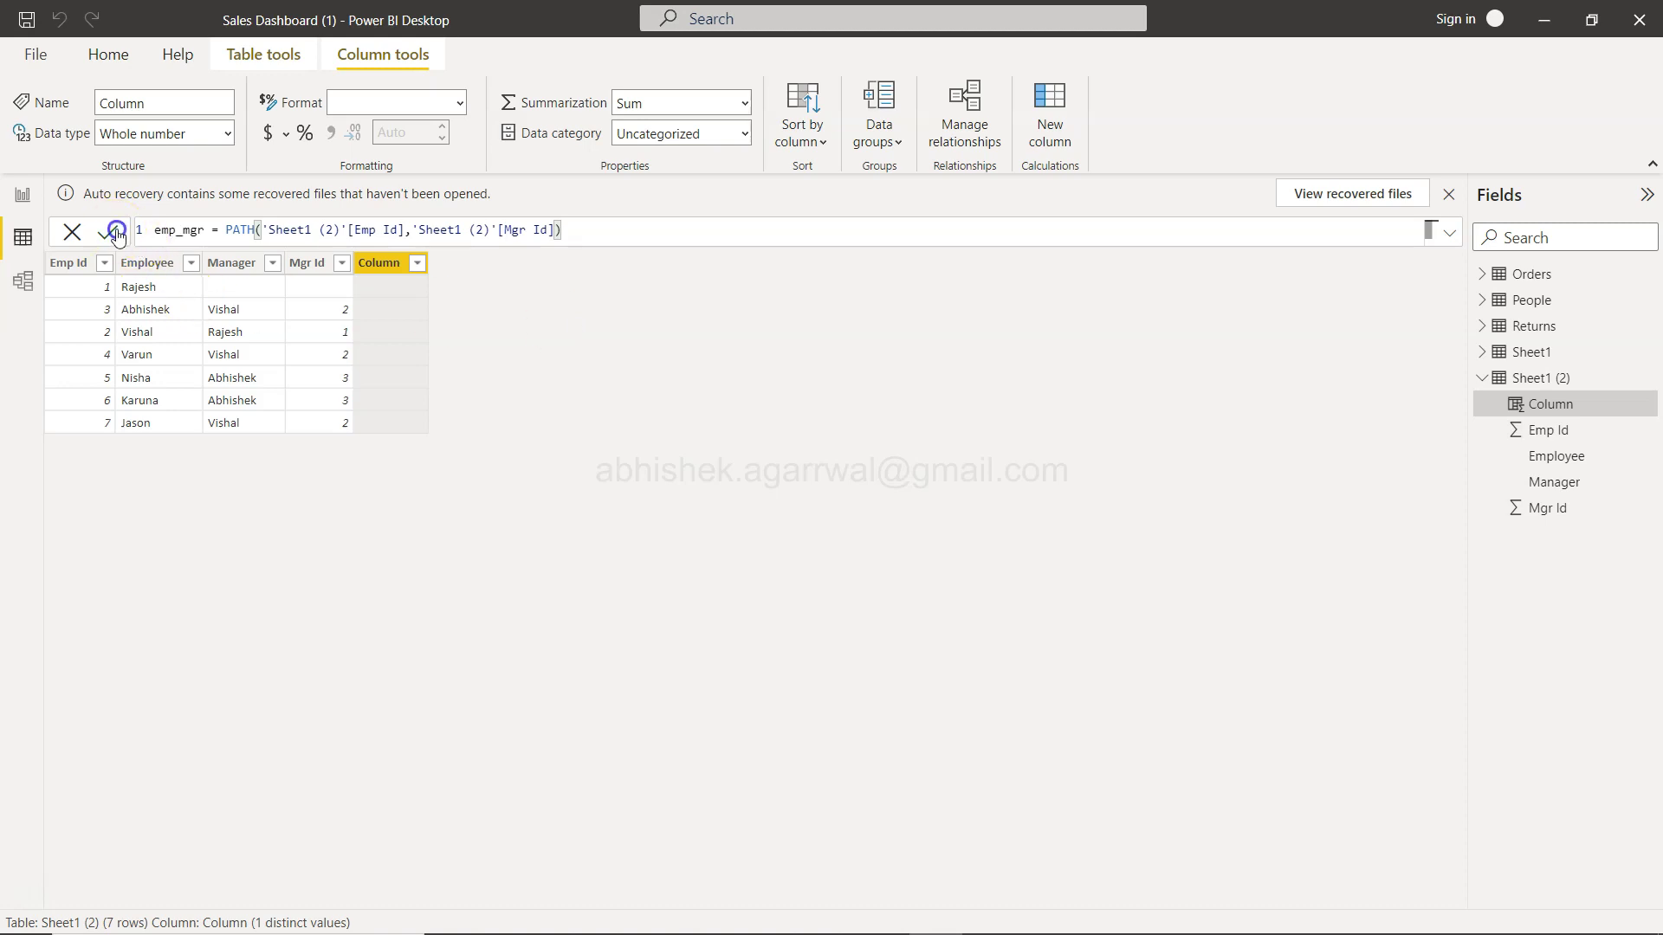